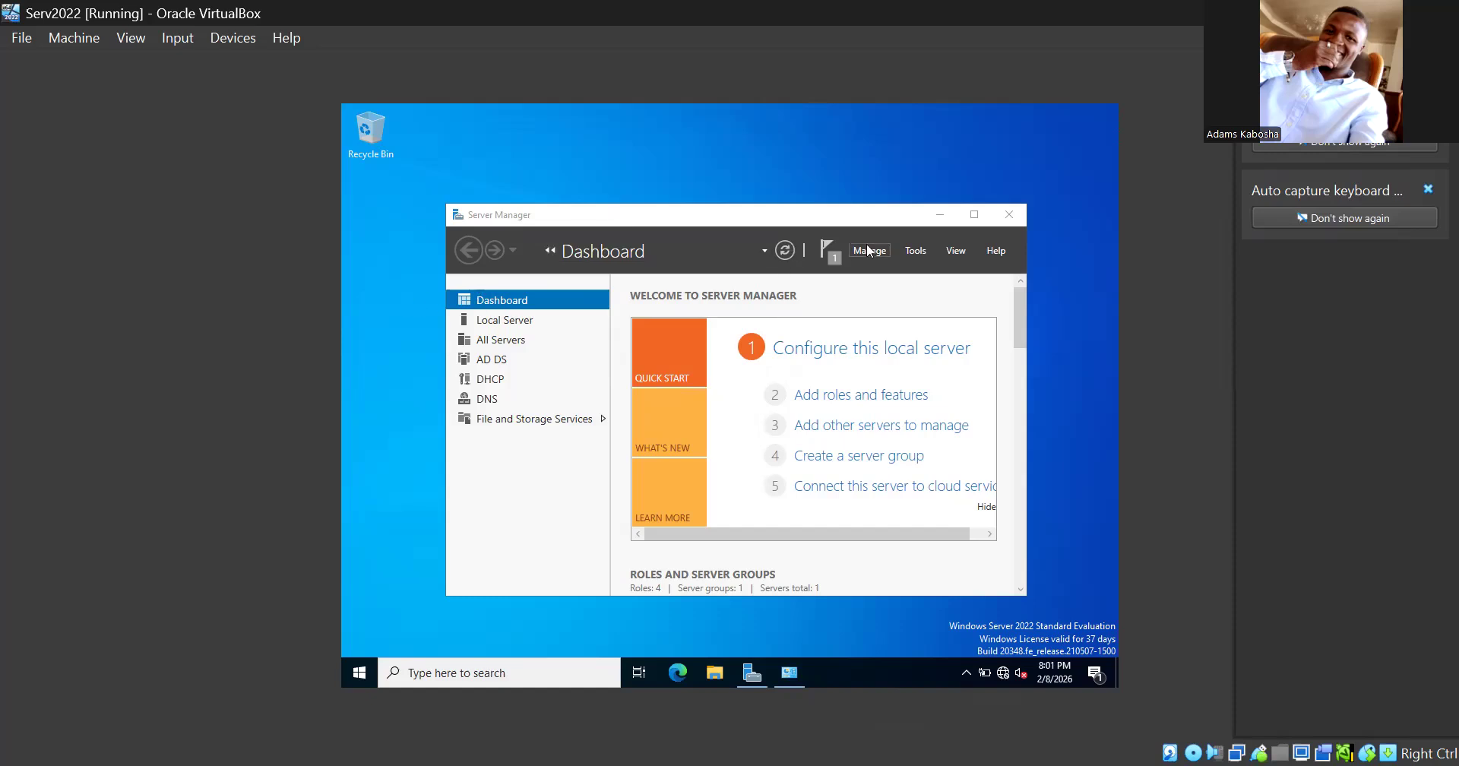
- Open the DHCP management console in a maximized window and expand the server's IPv4 node
left_click(915, 253)
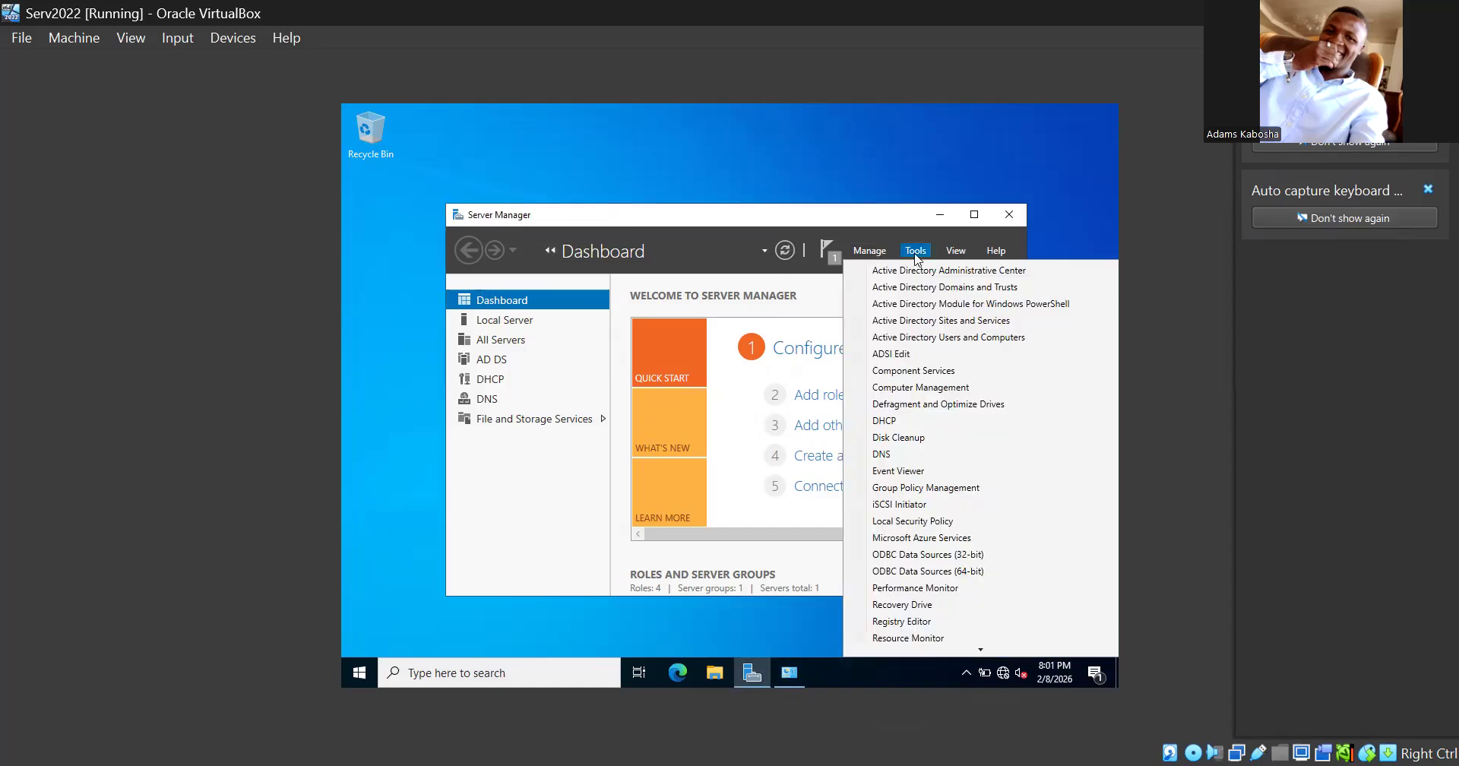
left_click(885, 422)
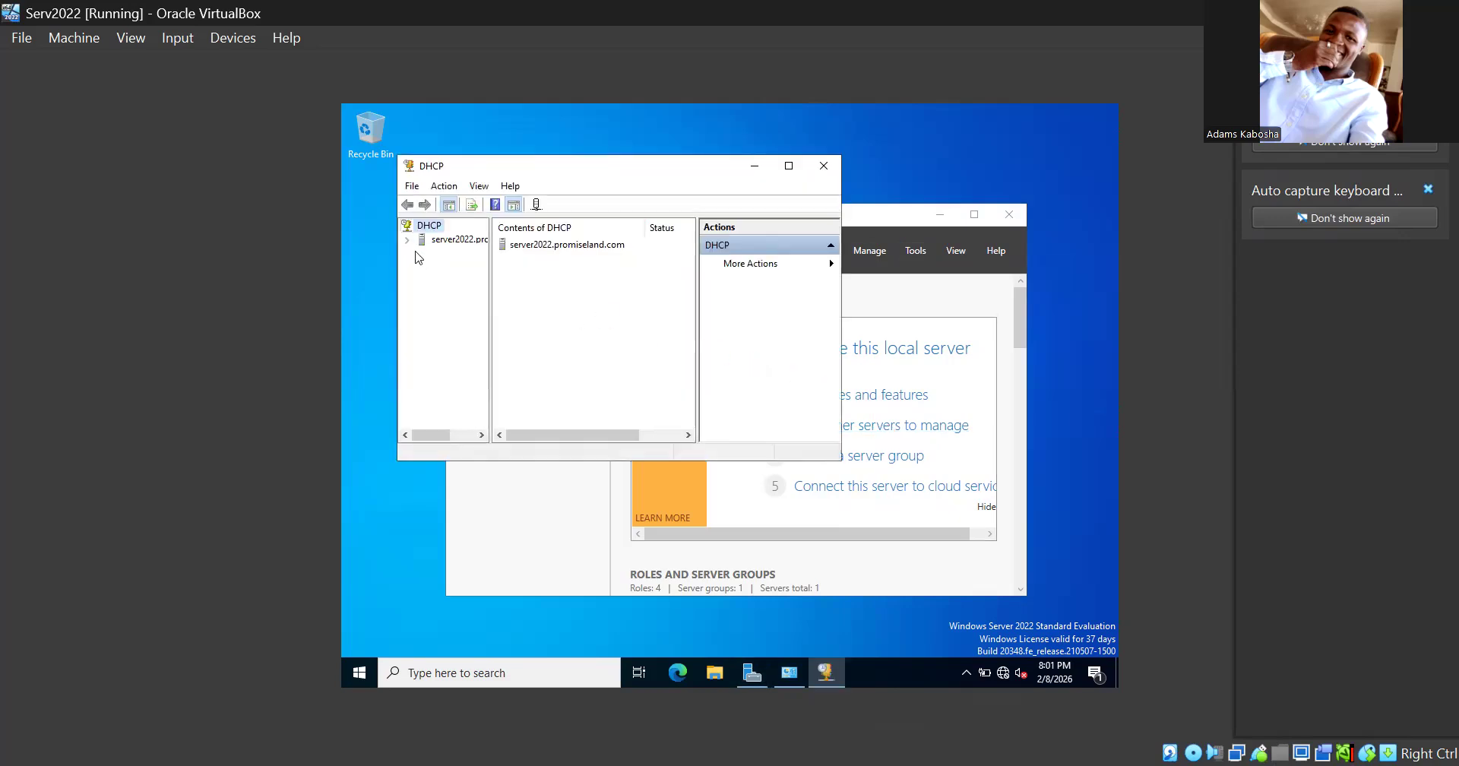
left_click(407, 240)
left_click(788, 167)
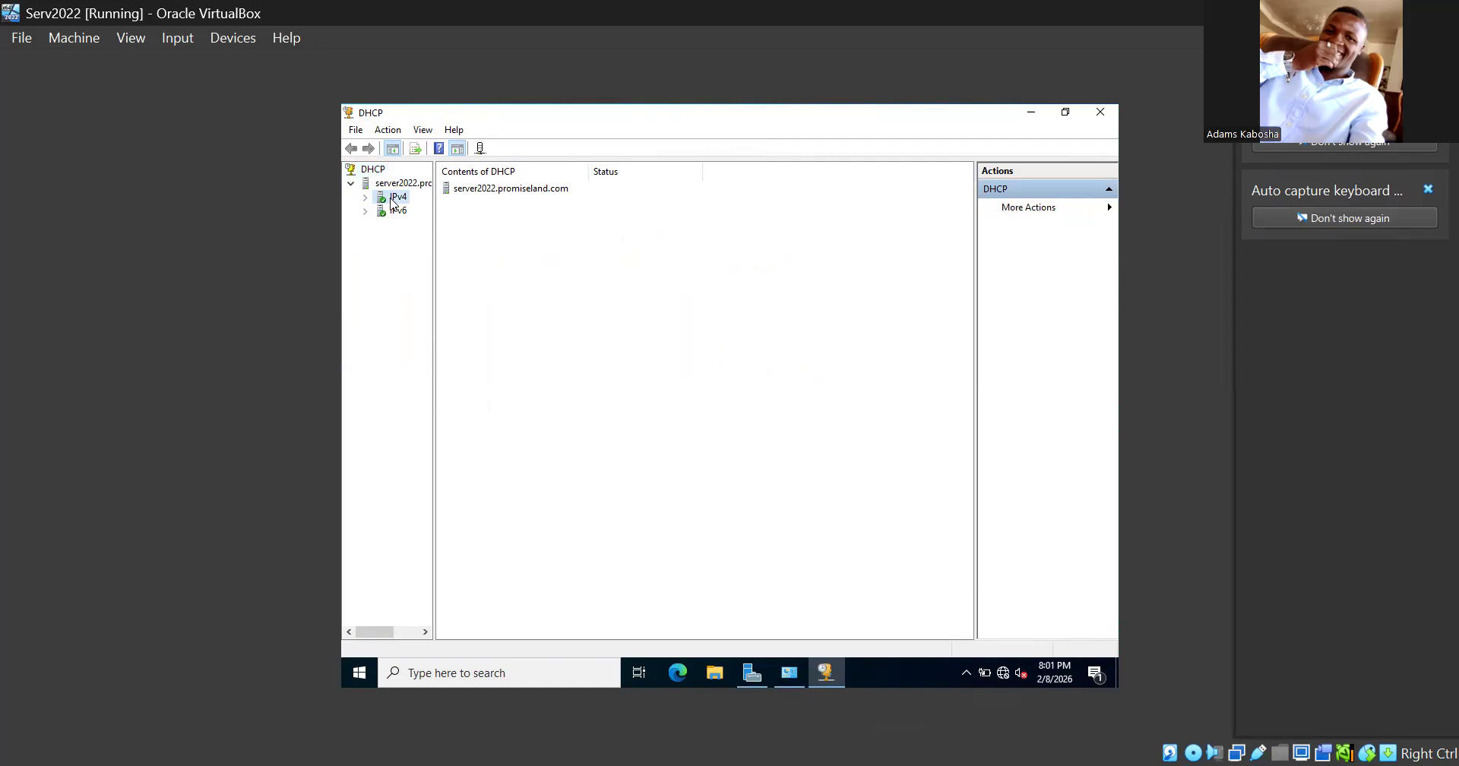
double_click(388, 202)
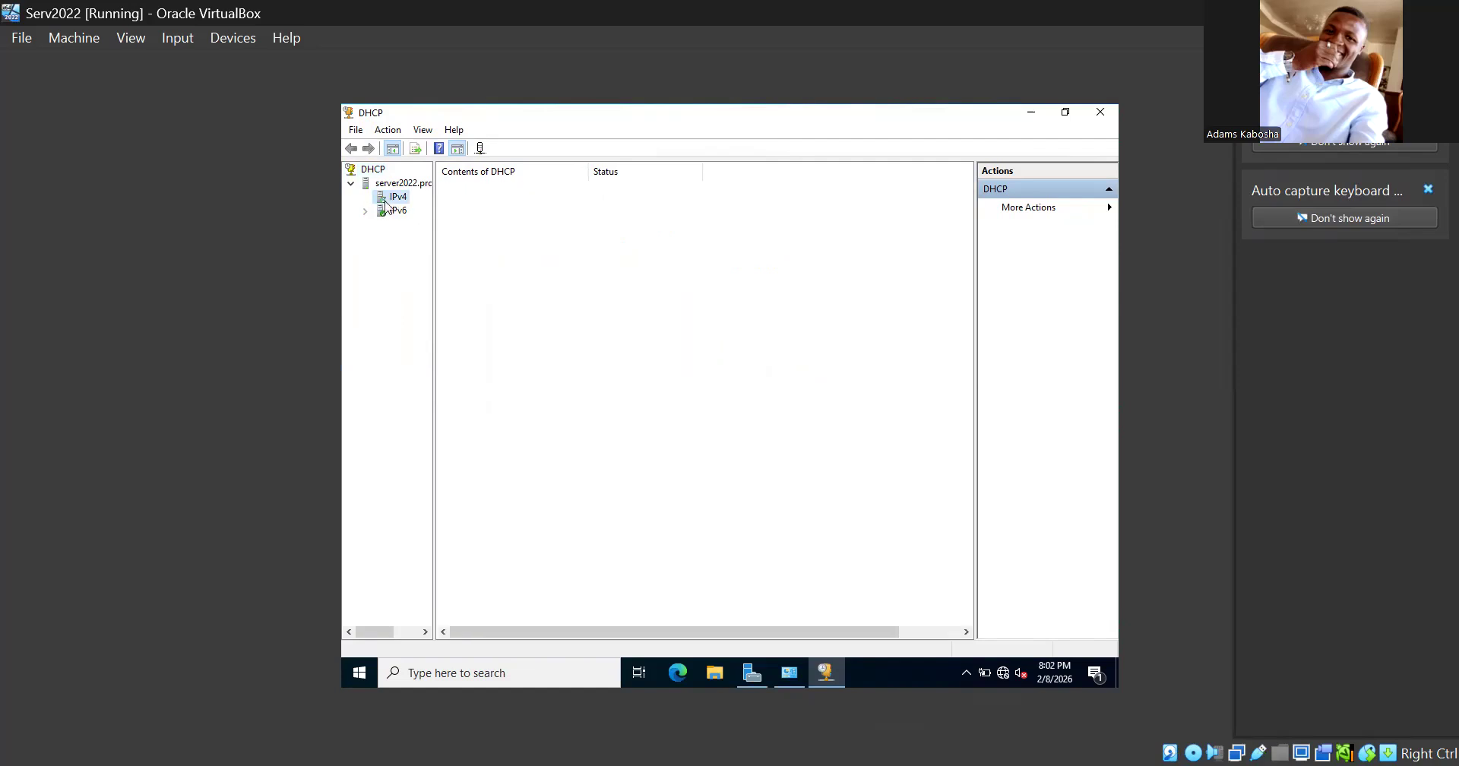
- Start a new scope under IPv4 and name it PromisedLand, without a description
right_click(388, 205)
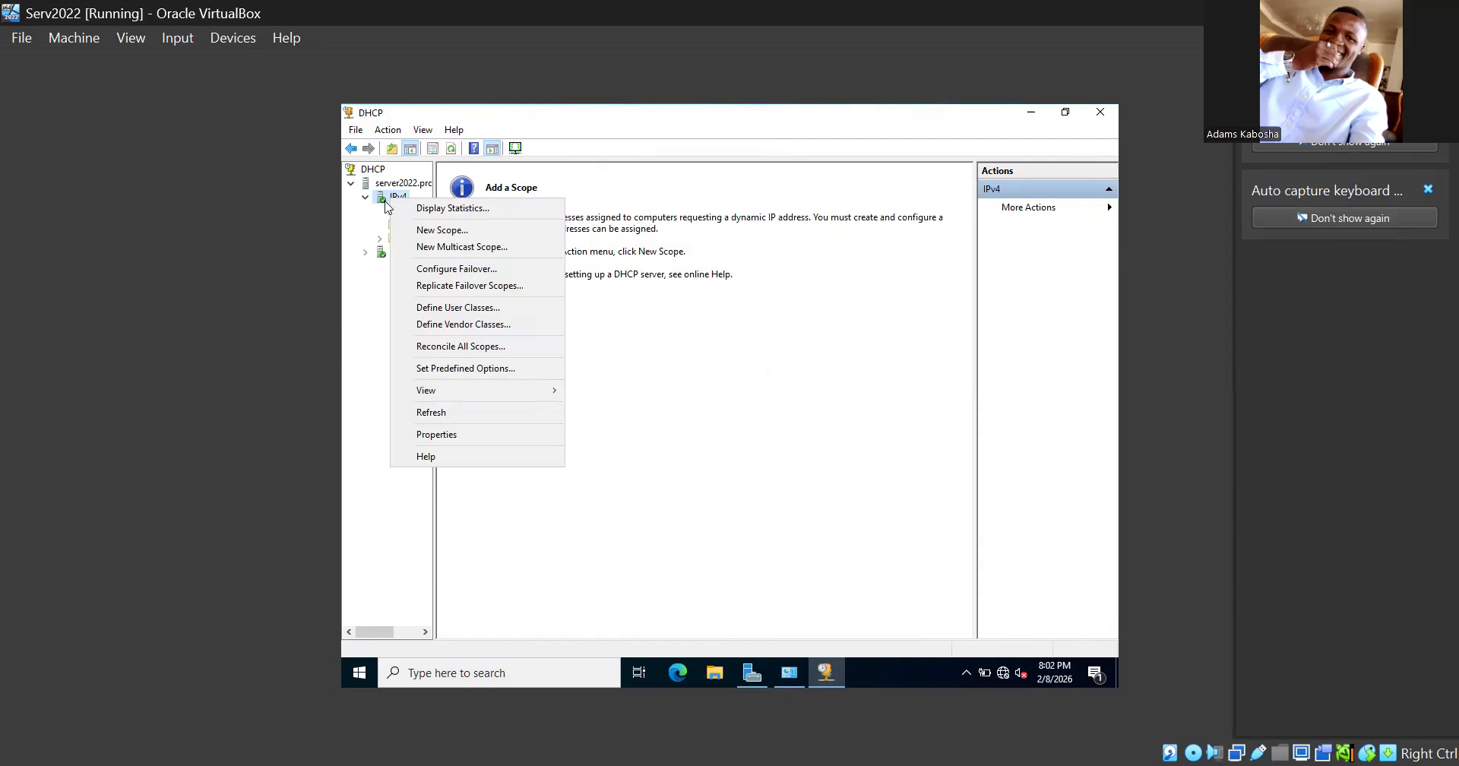
left_click(417, 230)
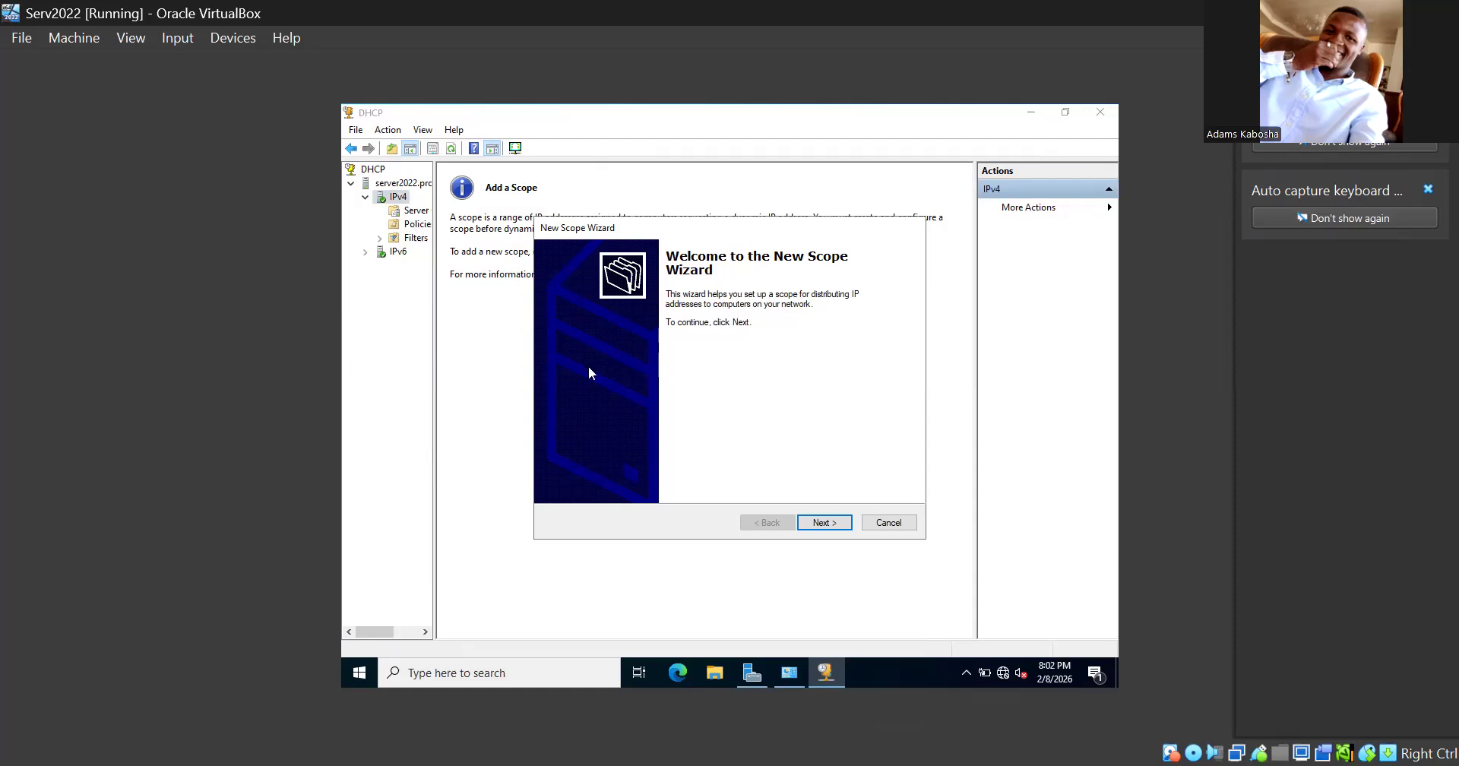
left_click(829, 532)
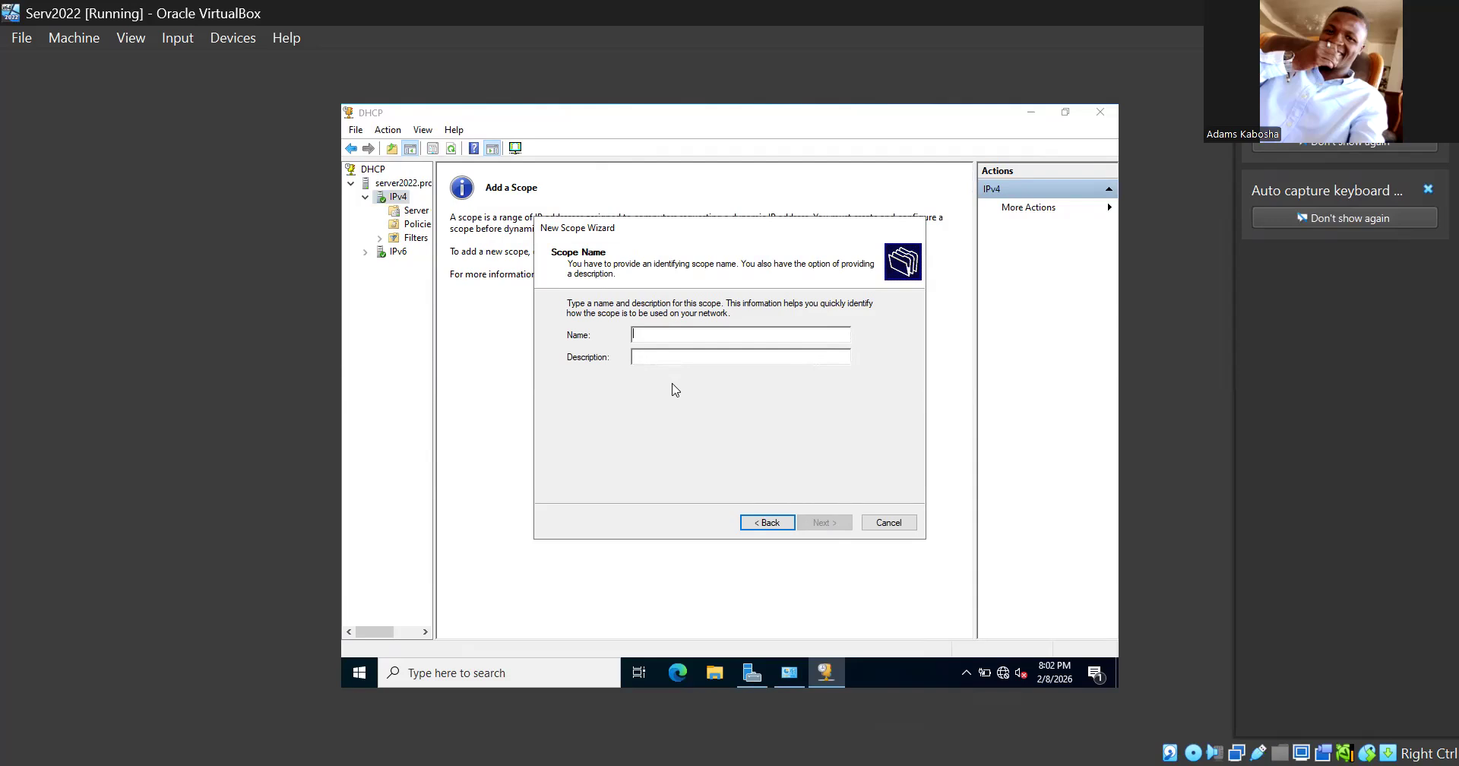
type("P")
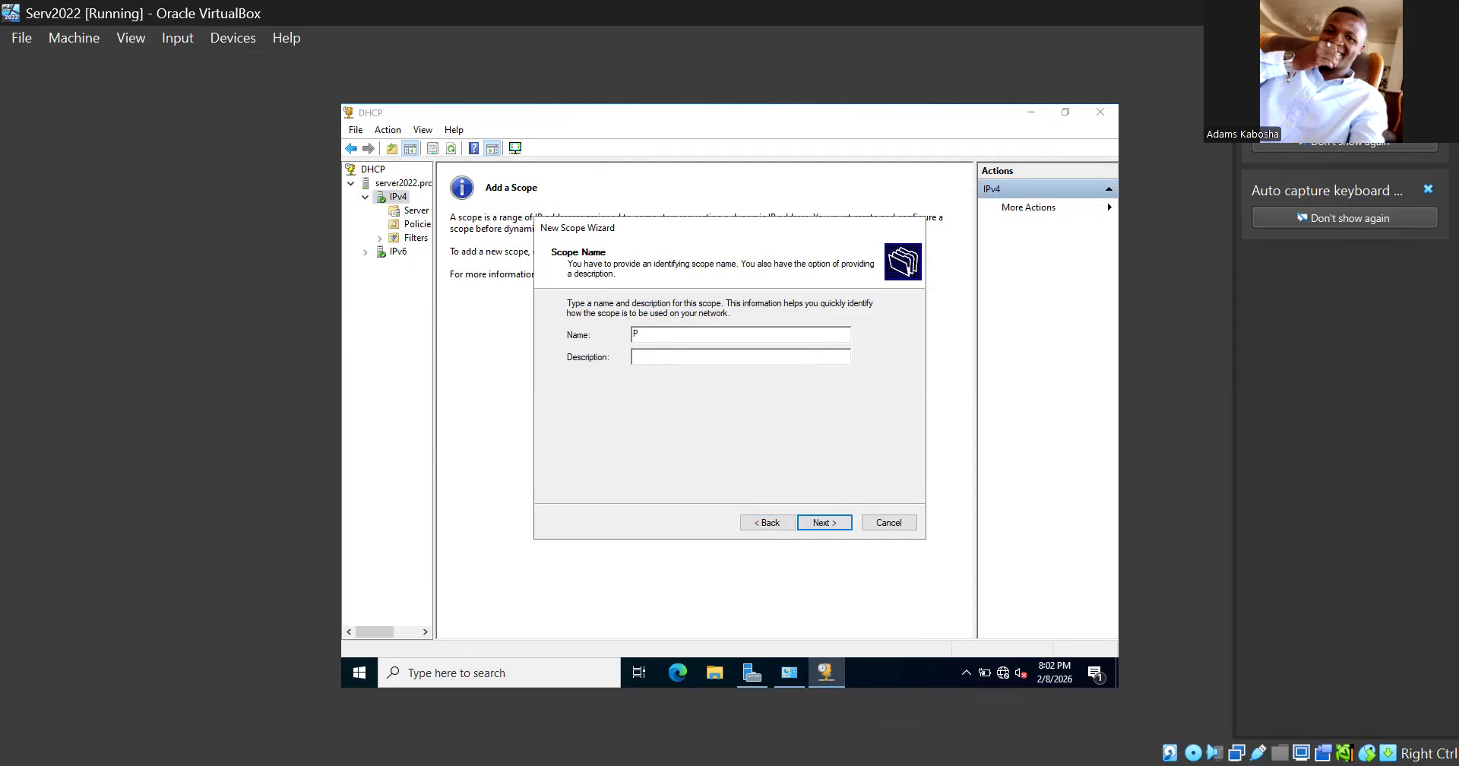
type("romised")
type("Land")
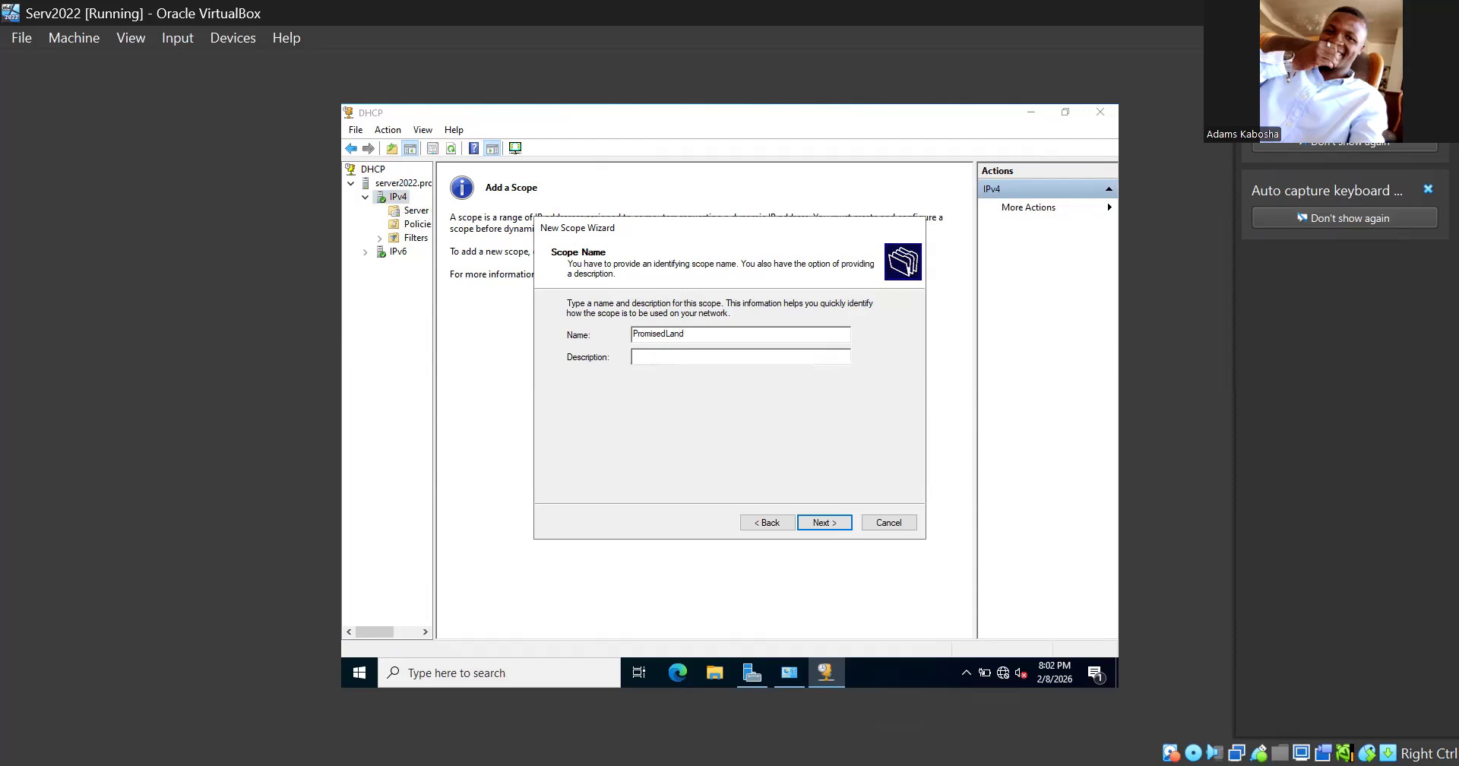
left_click(825, 524)
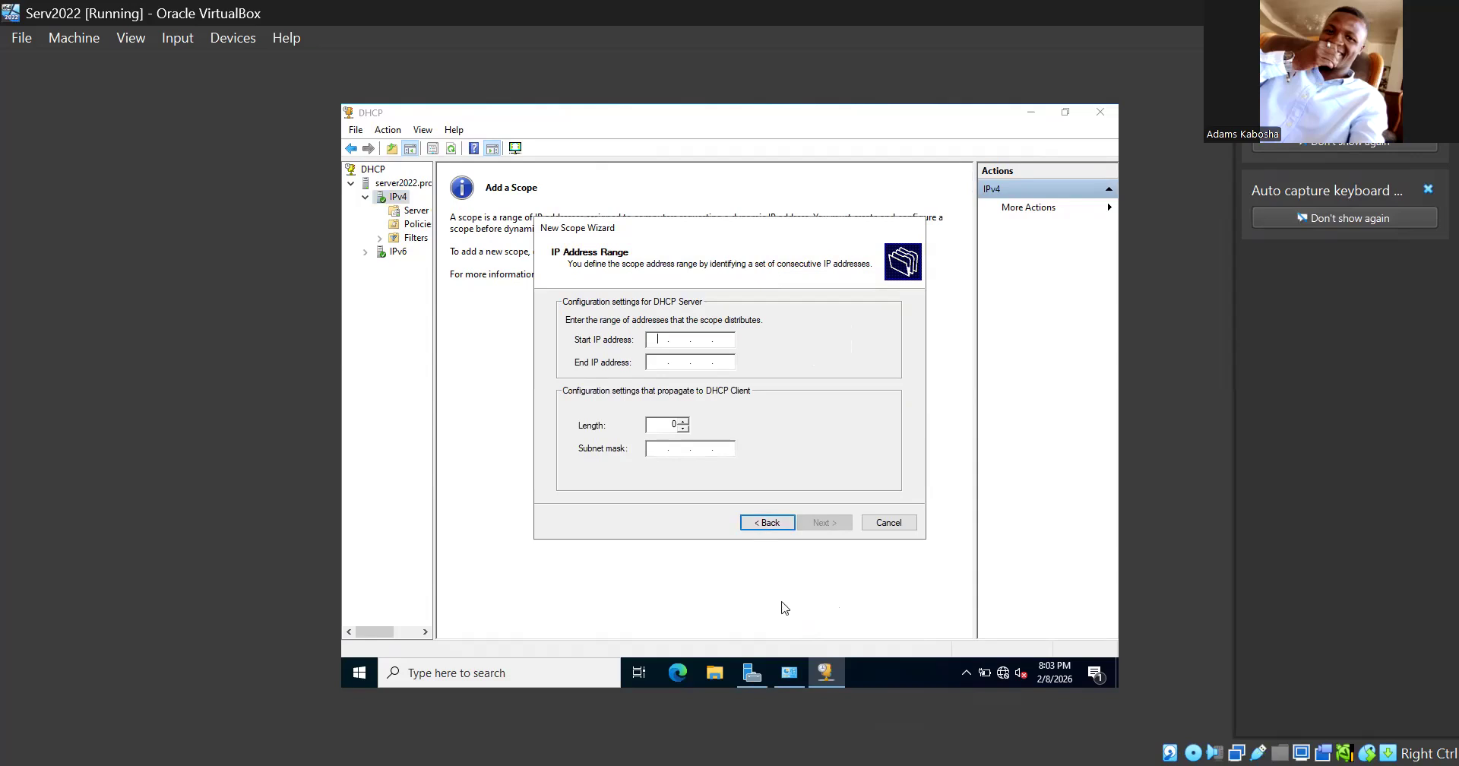
- Set the scope's address range to 192.168.0.1 through 192.168.0.254, keeping the 24-bit subnet mask
type("192.168.0 .")
left_click(720, 340)
left_click(657, 363)
type("192 . 168")
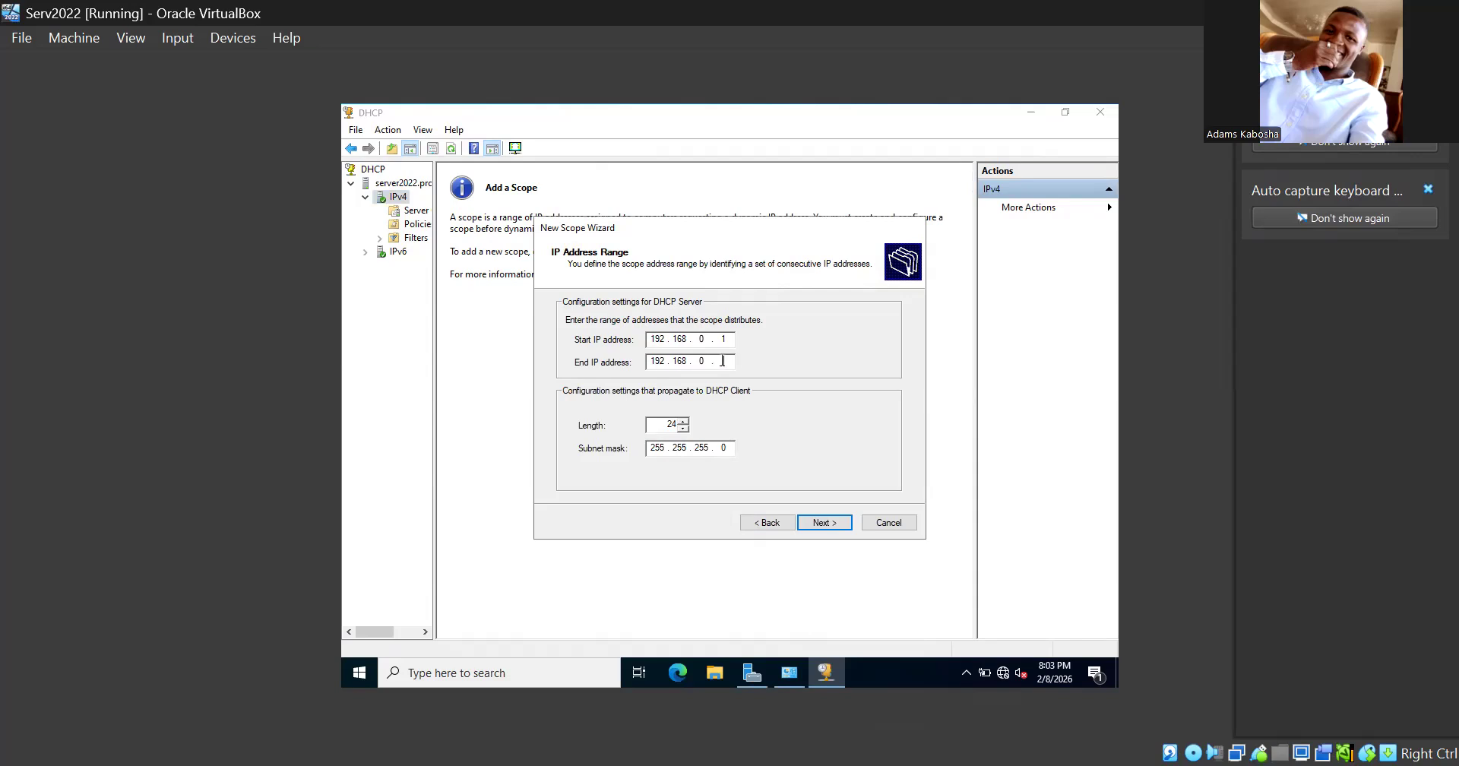
type("254")
left_click(819, 524)
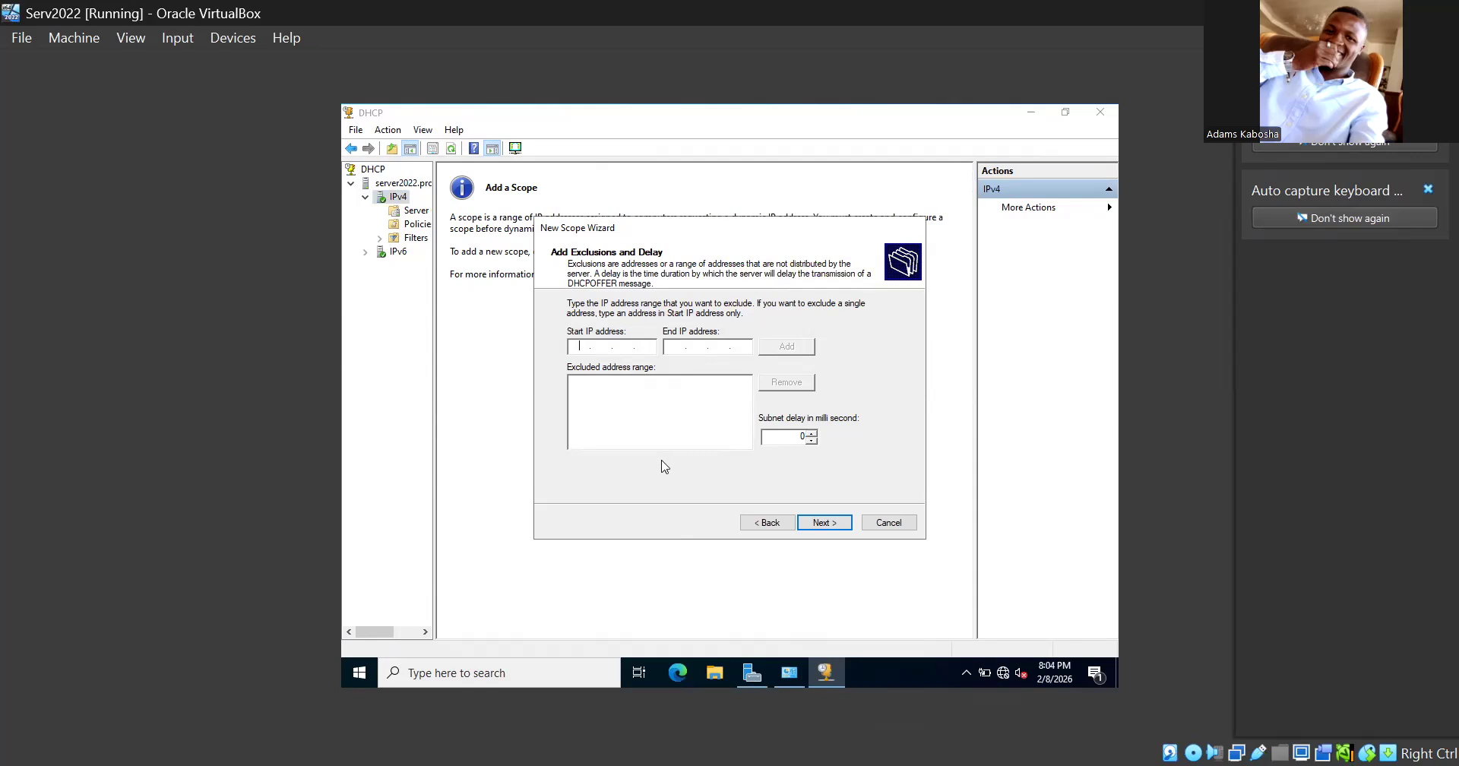
- Exclude the addresses 192.168.0.1 to 192.168.0.21 from the scope and continue to the lease duration
type("192 . 168")
type("1192")
type("168 . 0 . 21")
left_click(797, 354)
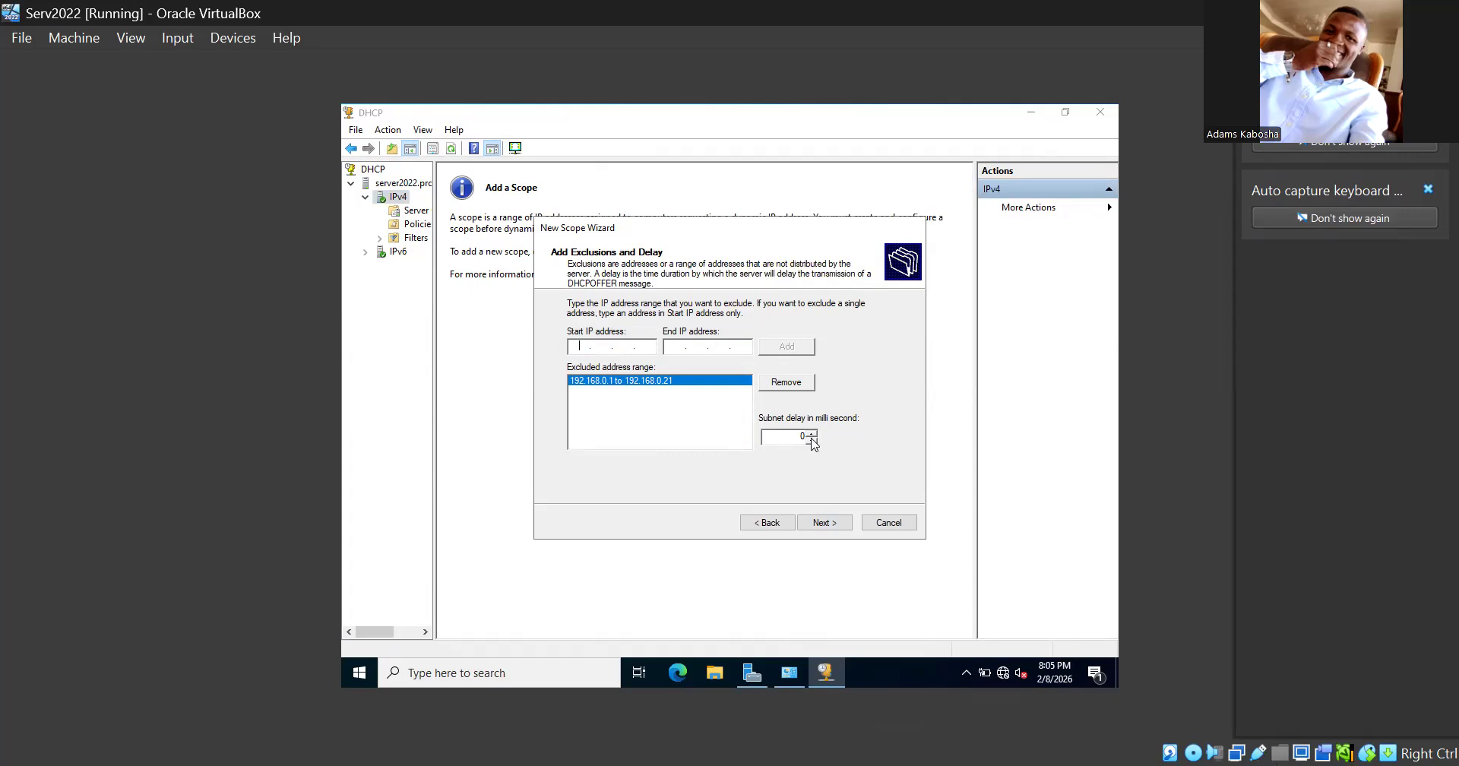
left_click(824, 523)
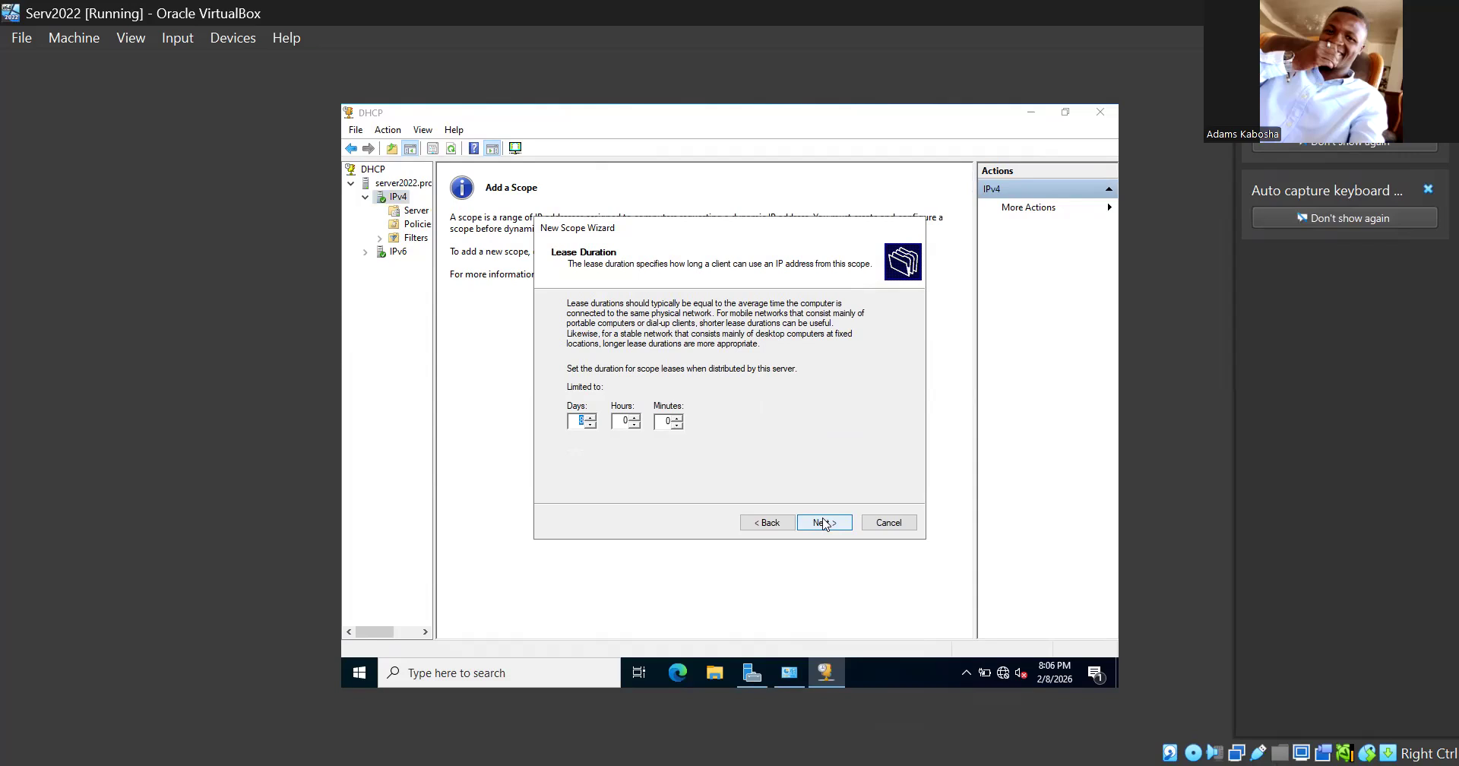
- Return to the exclusions and delay settings, adjust the subnet delay, and continue to the lease duration
left_click(769, 524)
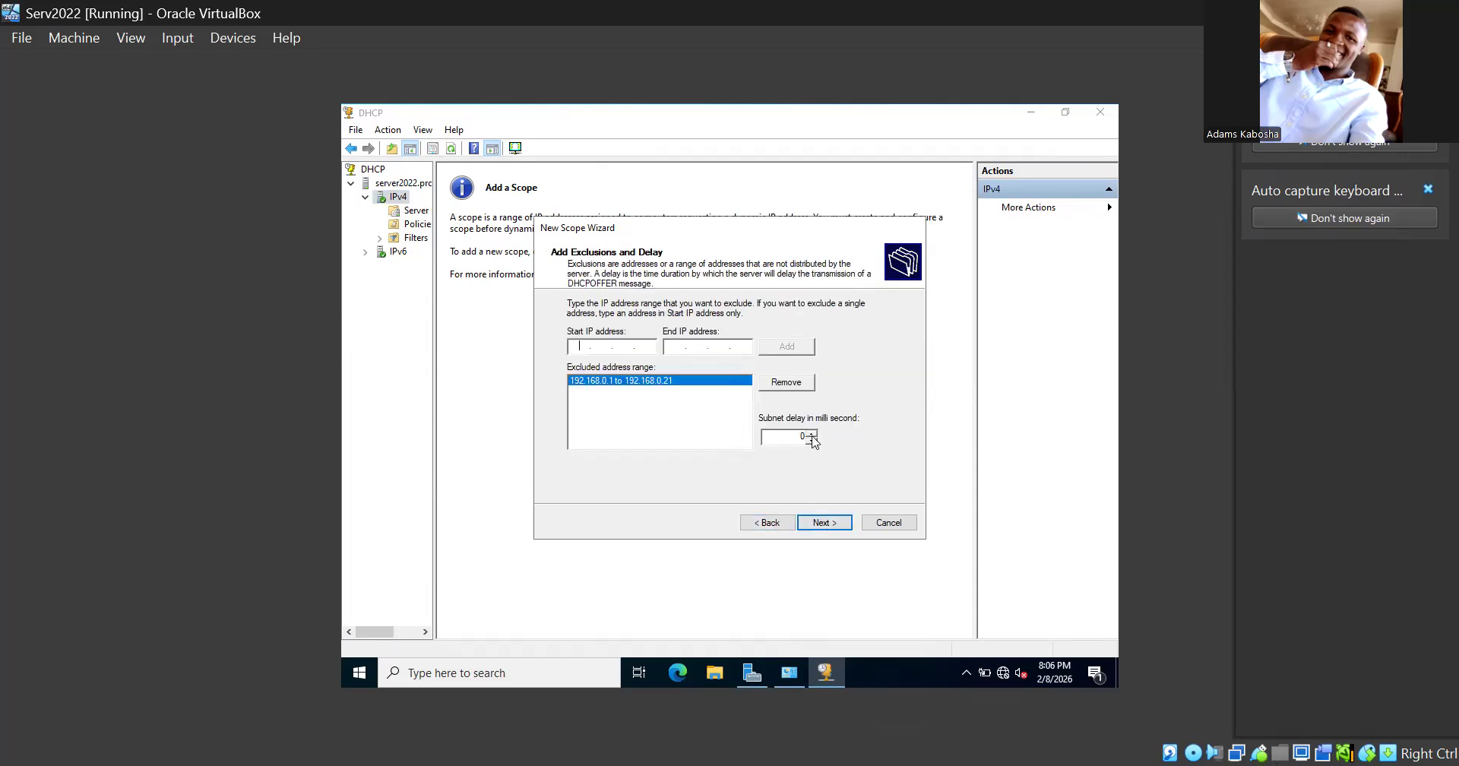
left_click(811, 439)
left_click(810, 435)
left_click(810, 434)
left_click(810, 434)
left_click(821, 521)
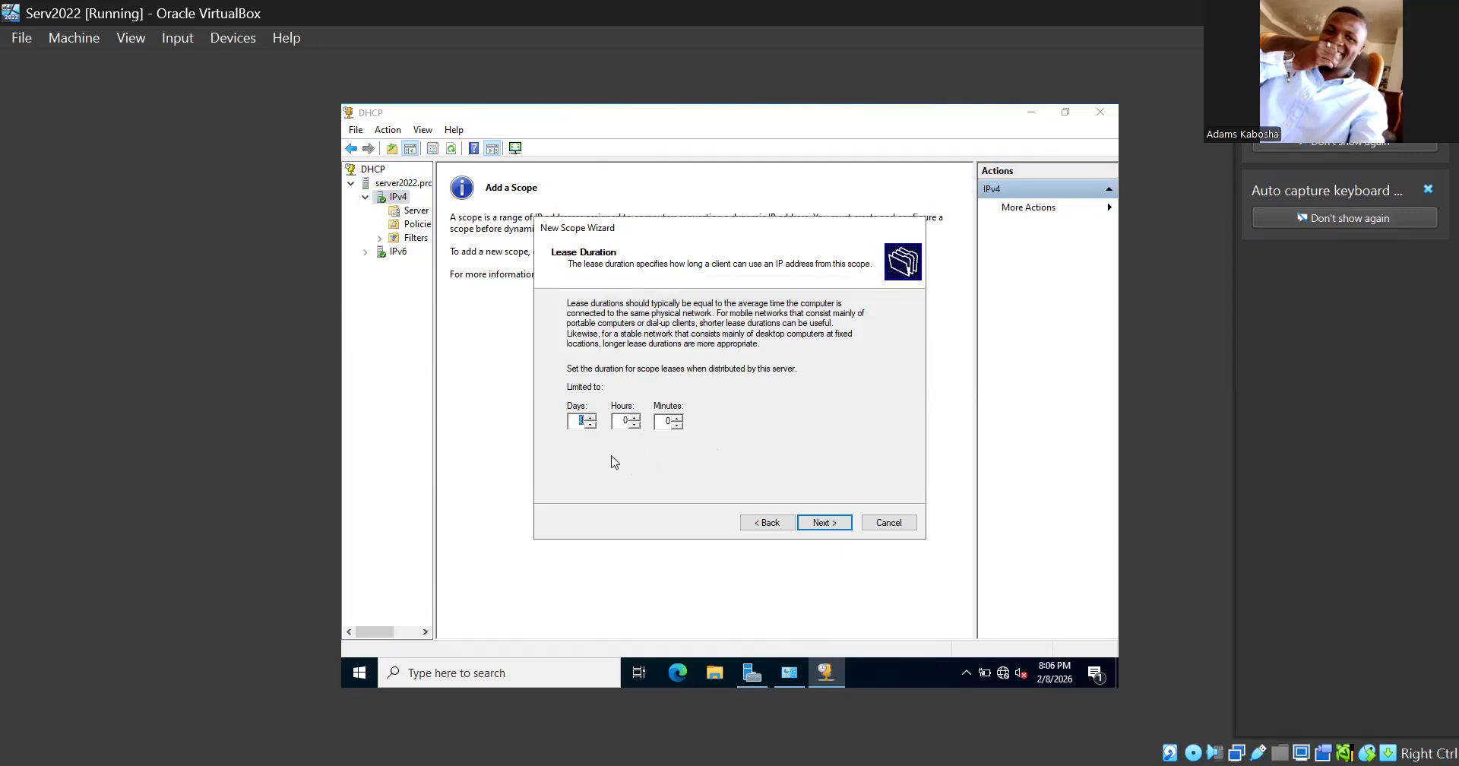
- Set the lease duration to 1 day and choose to configure the DHCP options now
left_click(584, 420)
type("1")
left_click(830, 524)
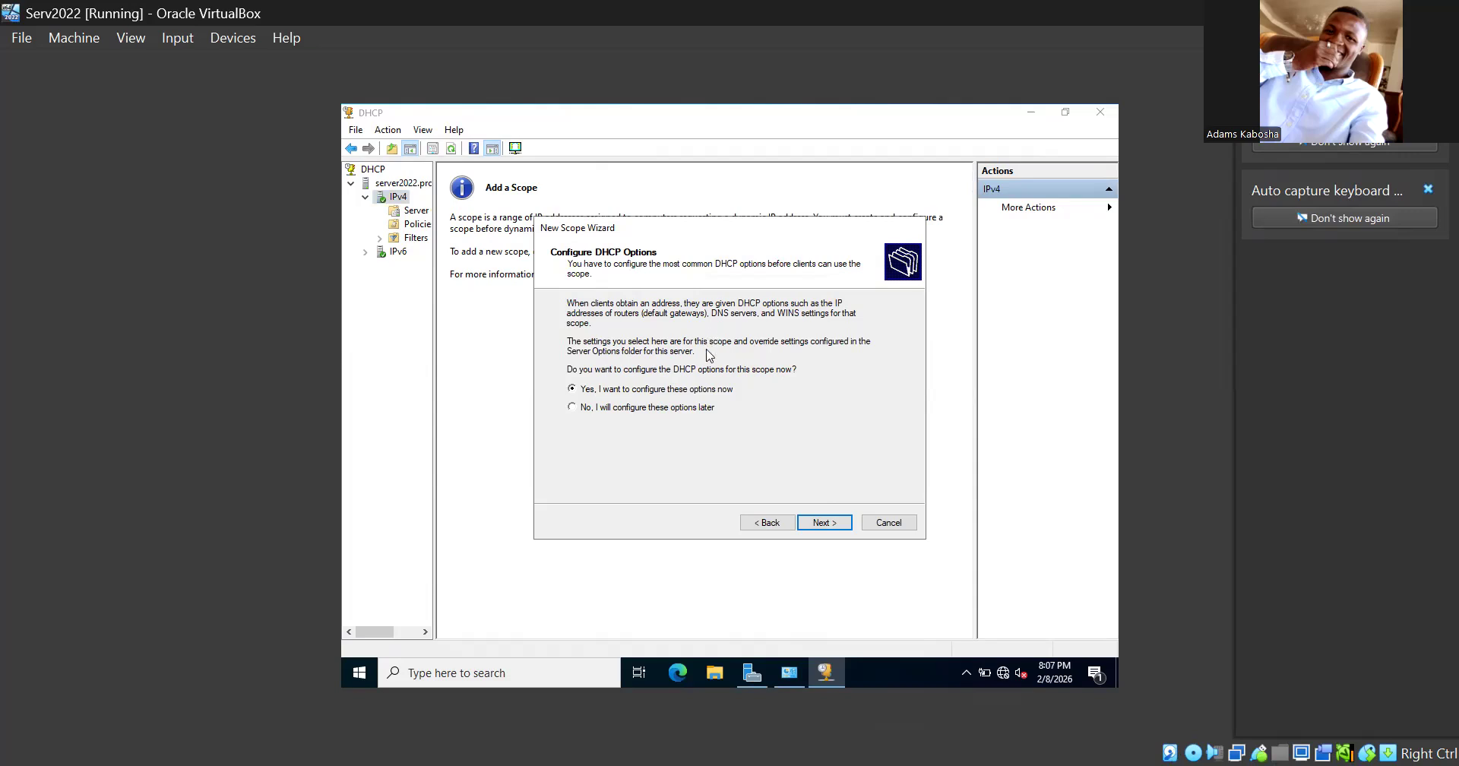
left_click(820, 522)
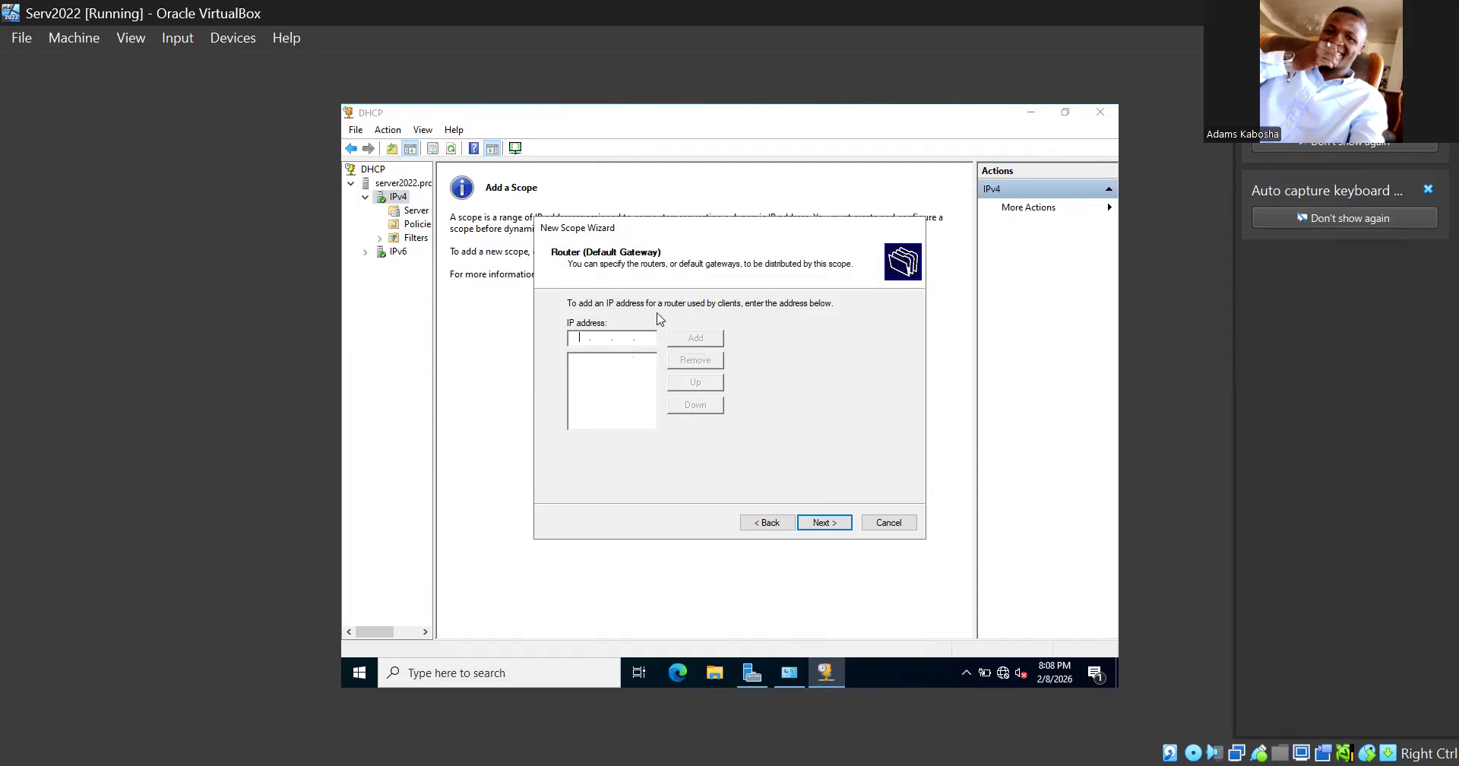
- Add 192.168.0.1 as the scope's router (default gateway) and continue to the DNS settings
type("1")
type("92 . 168 . 0")
left_click(642, 339)
left_click(696, 338)
left_click(809, 522)
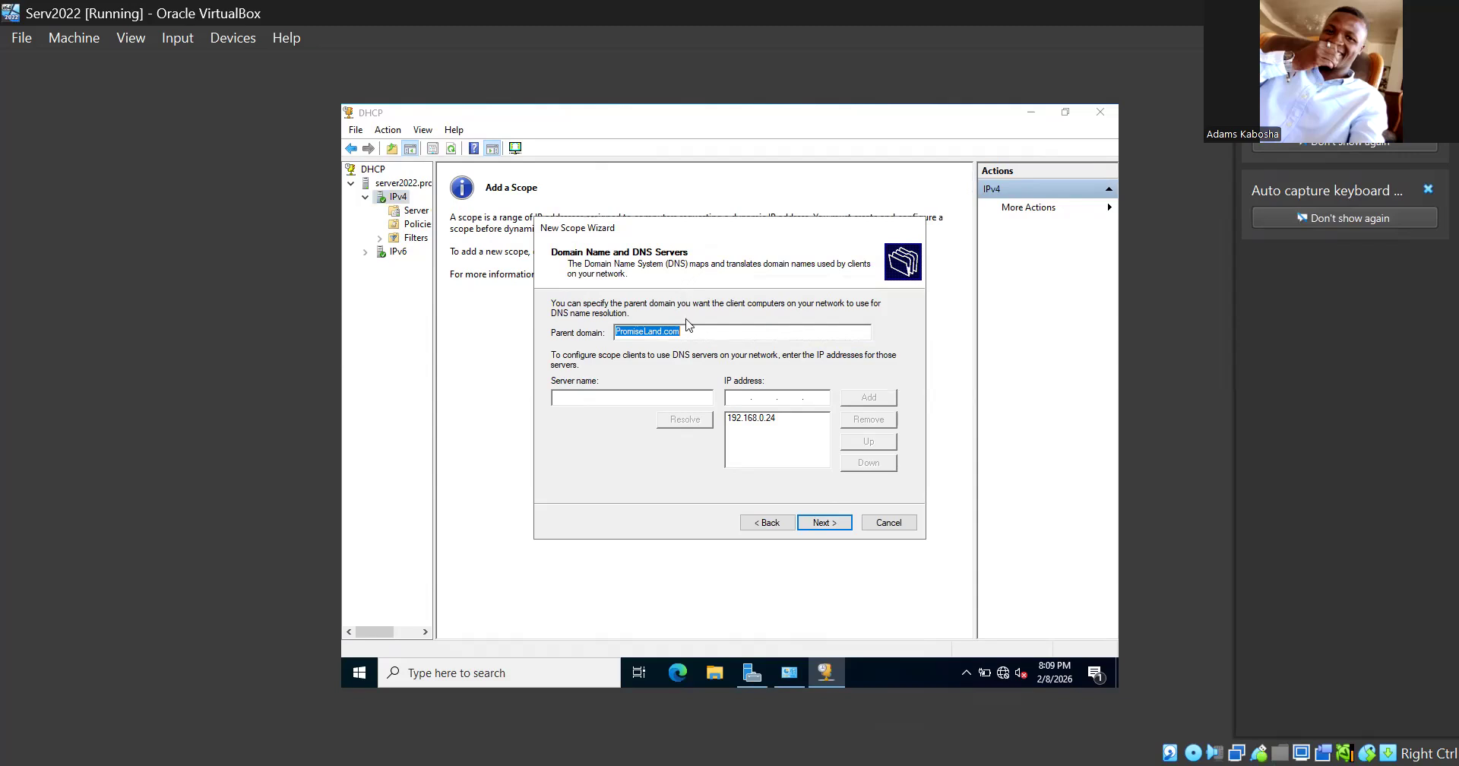
- Add 1.1.1.1 and 8.8.8.8 as DNS servers for the scope, accepting each address despite failed validation
left_click(747, 398)
type("1.1.1.1")
left_click(868, 398)
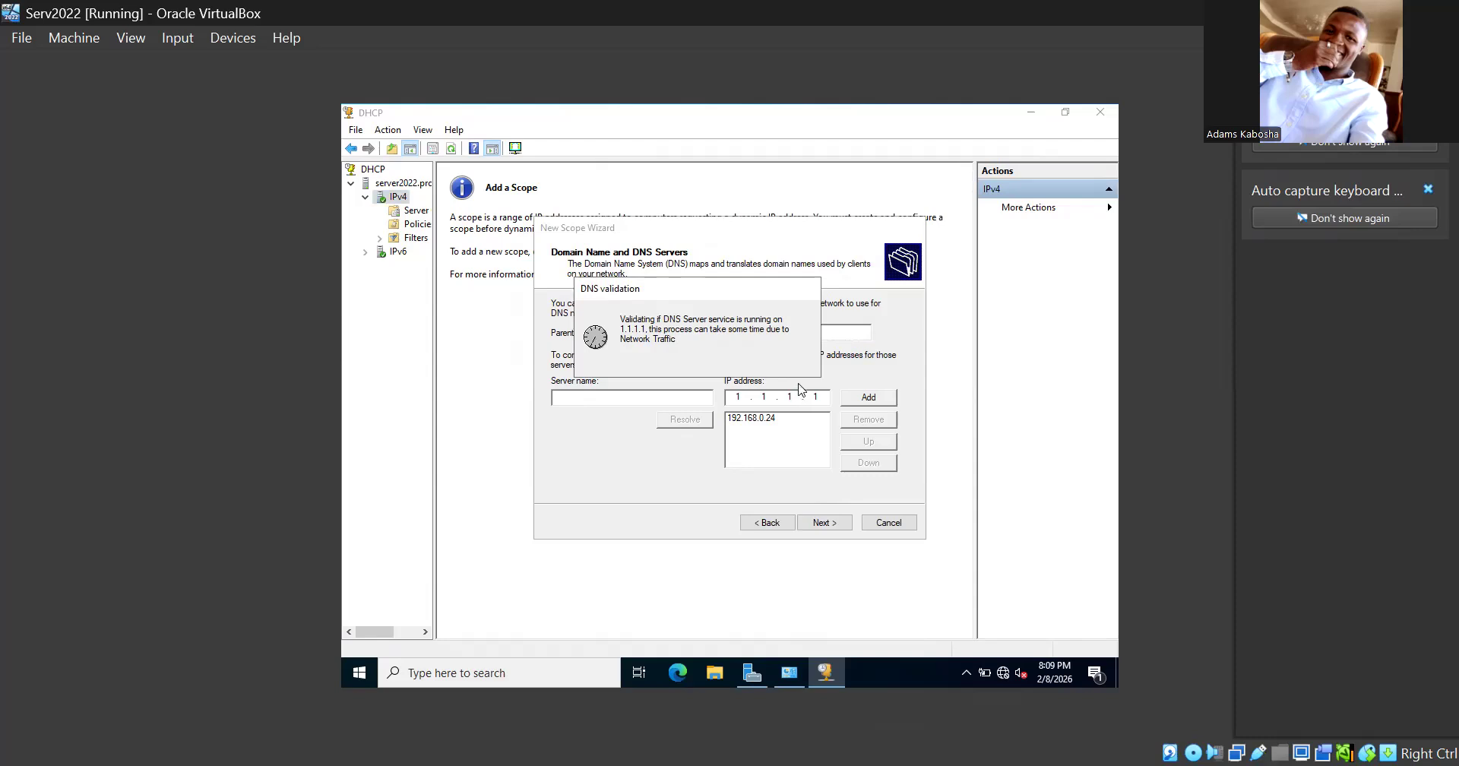
left_click(867, 404)
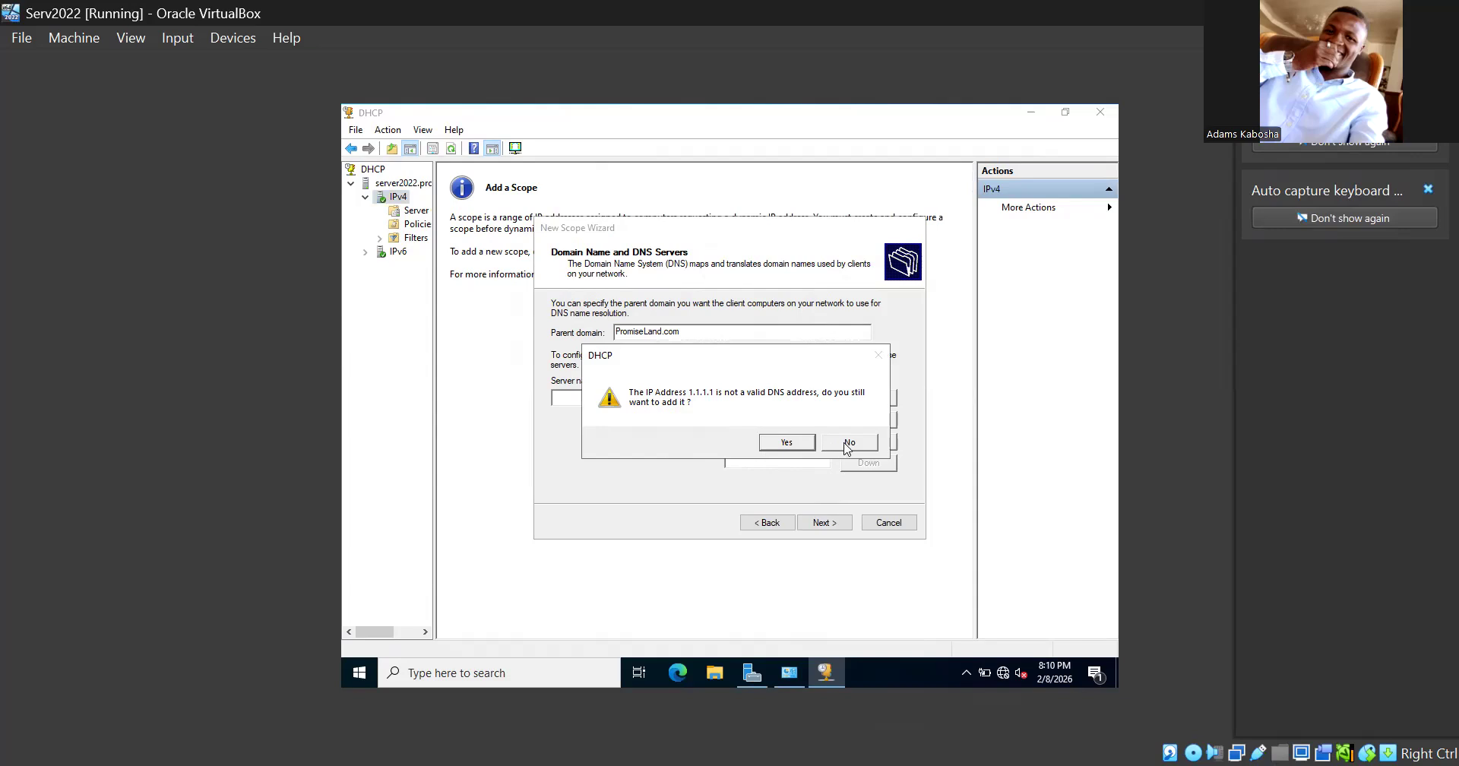
left_click(803, 445)
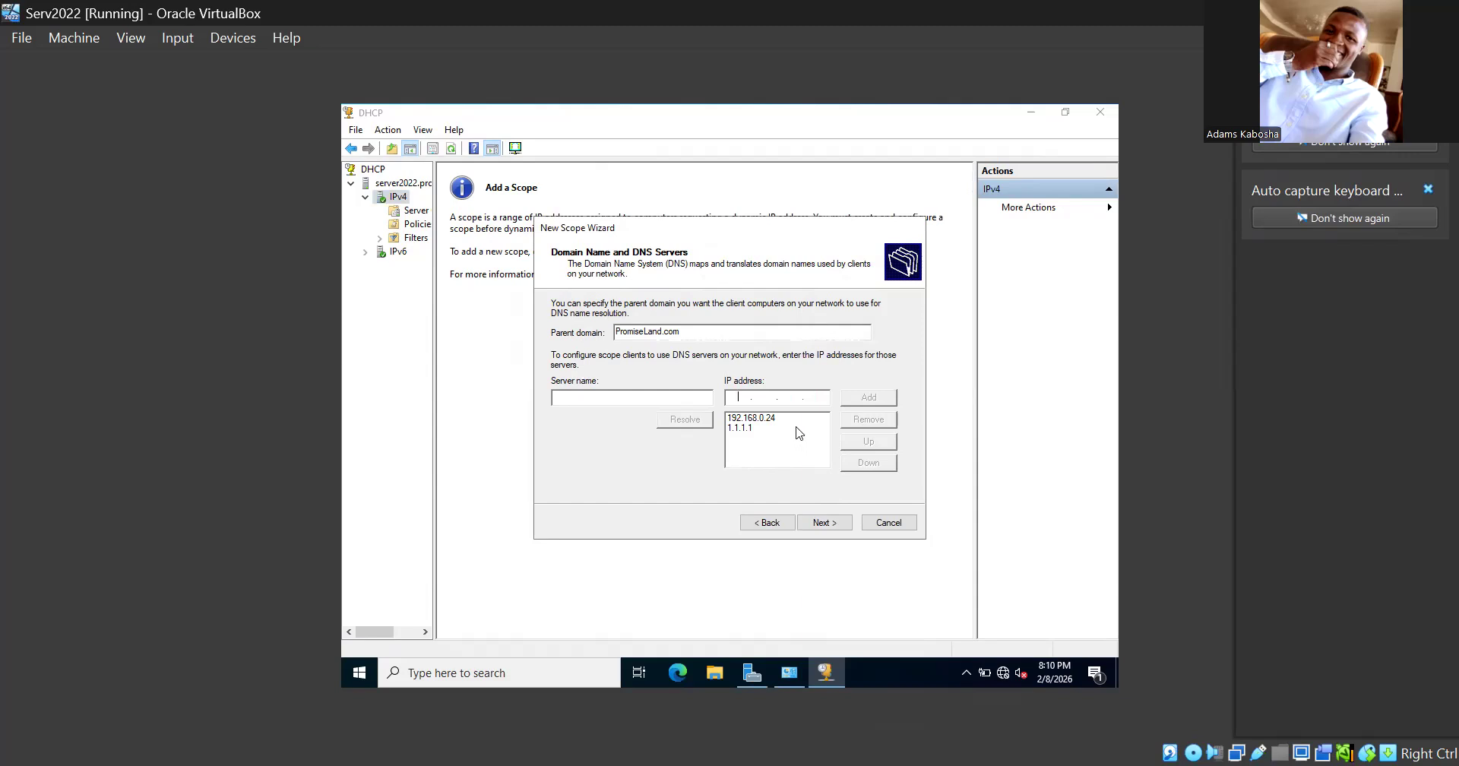
type("8.8.8.8")
left_click(851, 403)
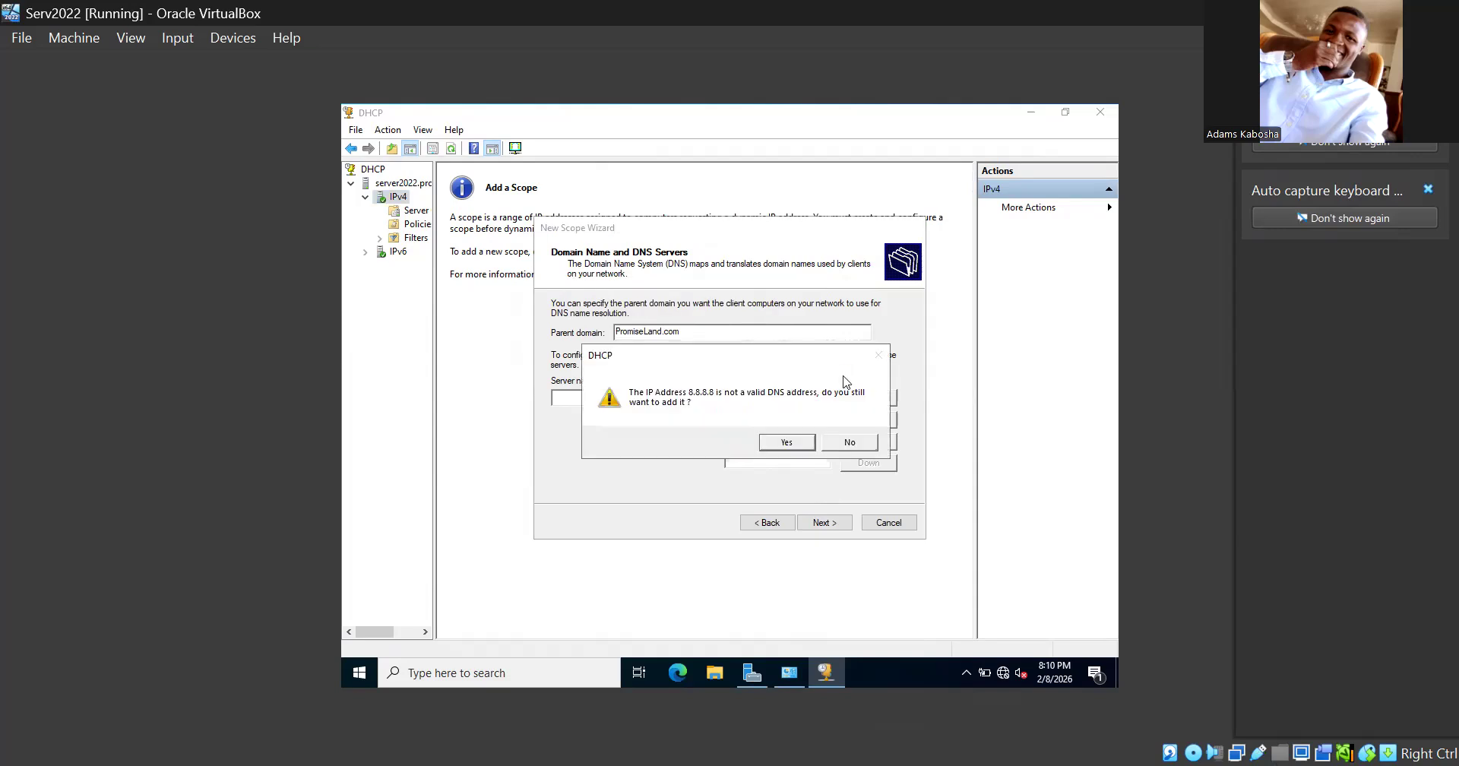
left_click(788, 444)
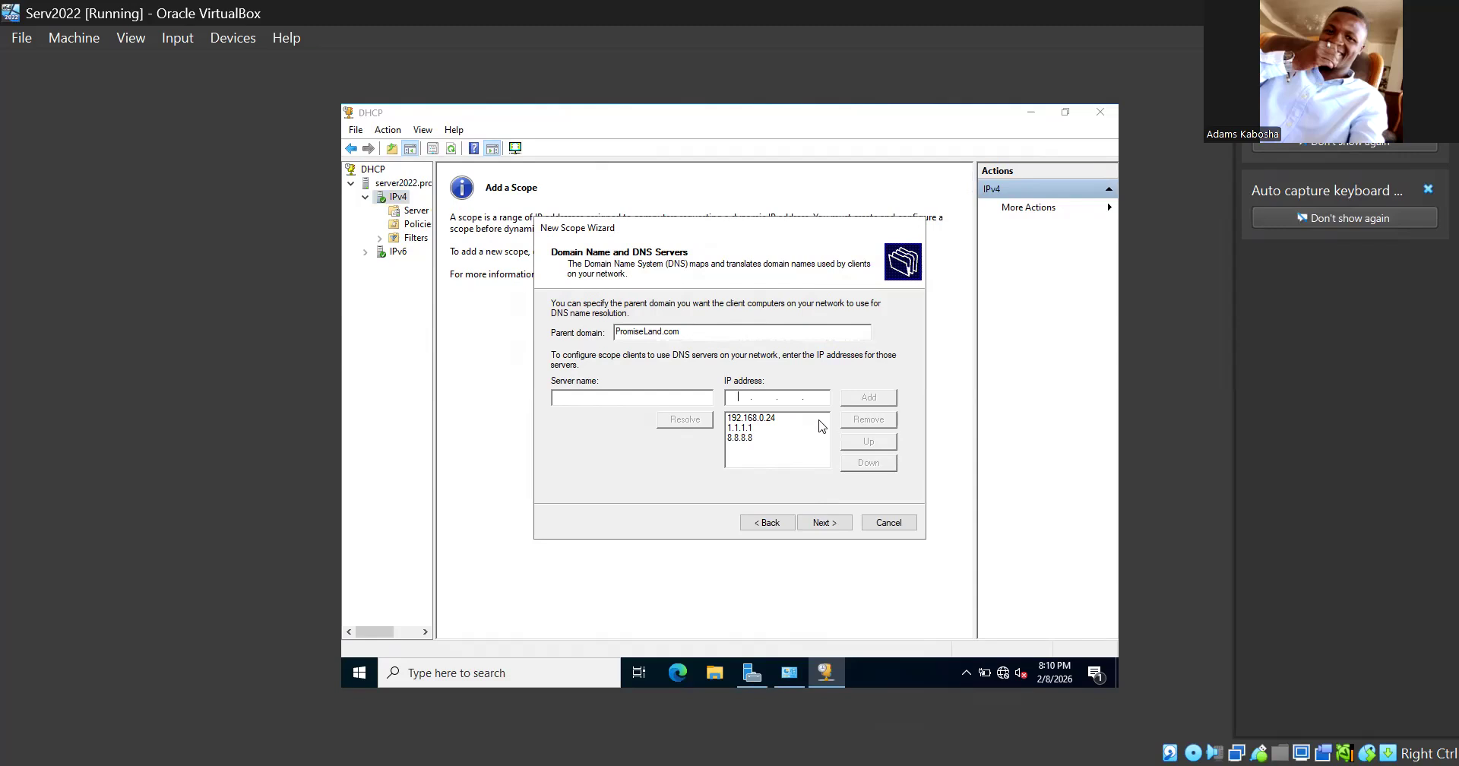
- Add 4.2.2.4 as another DNS server despite failed validation, keeping PromiseLand.com as the parent domain
type("42")
key("BackSpace")
left_click(776, 394)
type("2 . 2 . 4")
left_click(853, 405)
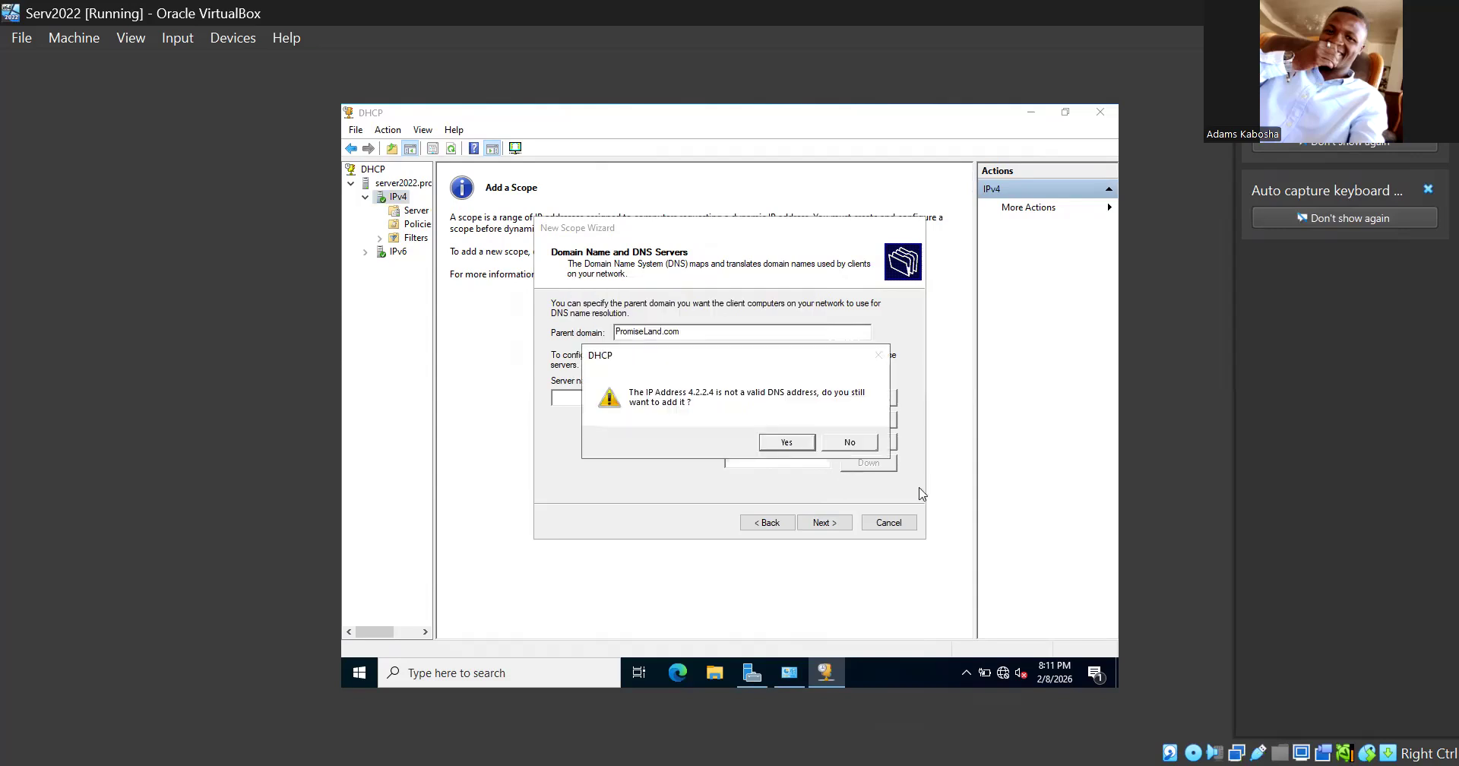
left_click(788, 443)
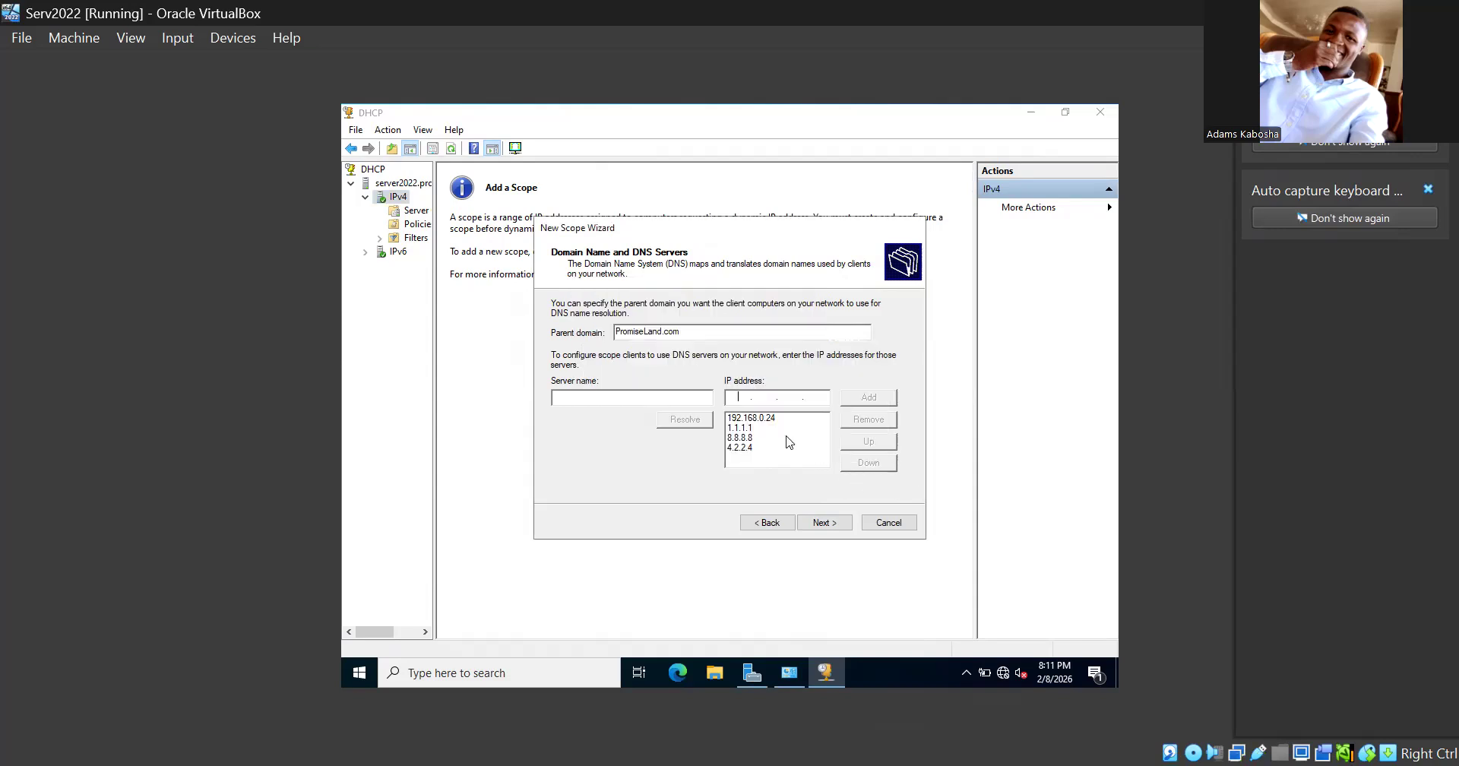
left_click(826, 526)
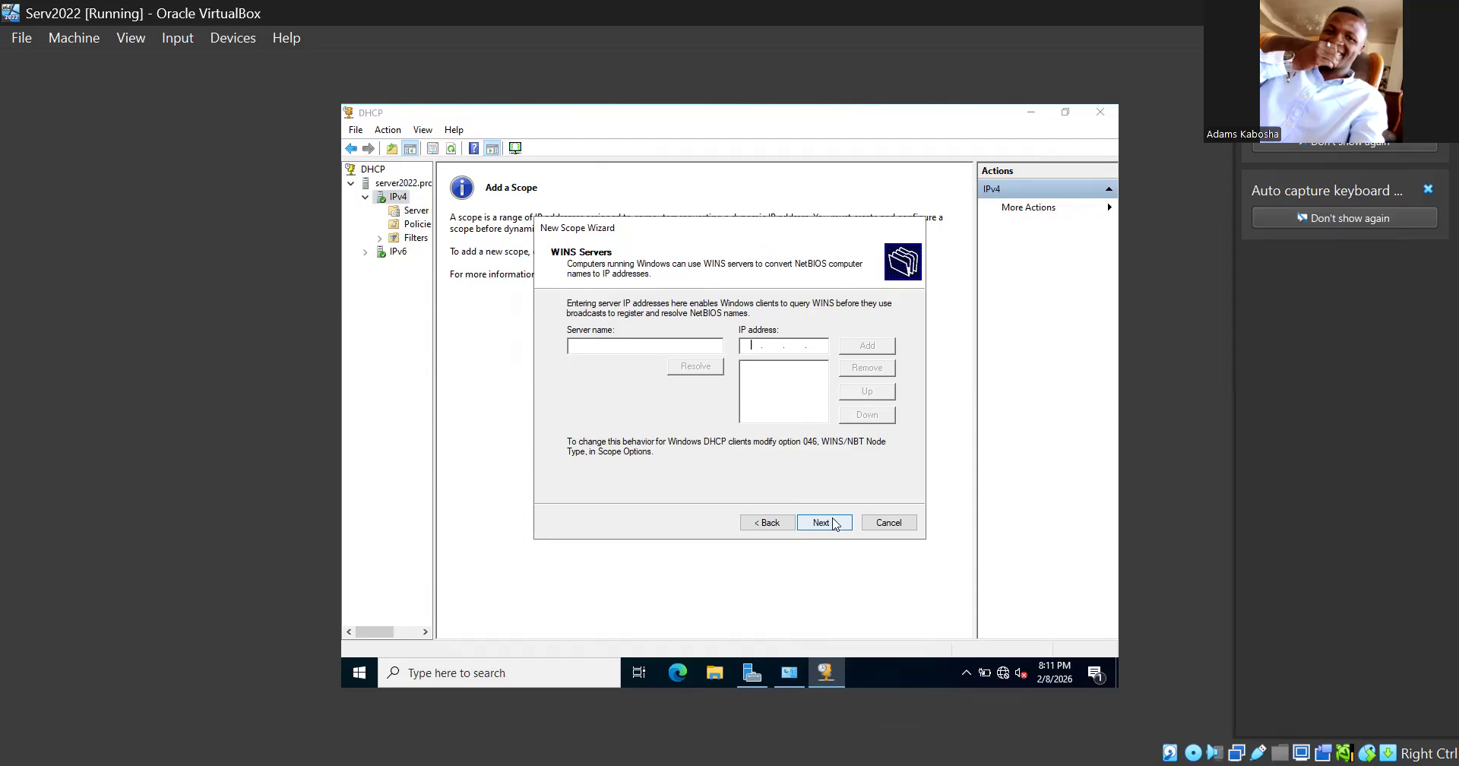
- Leave the WINS servers empty, choose to activate the scope now, and finish the New Scope Wizard
left_click(835, 524)
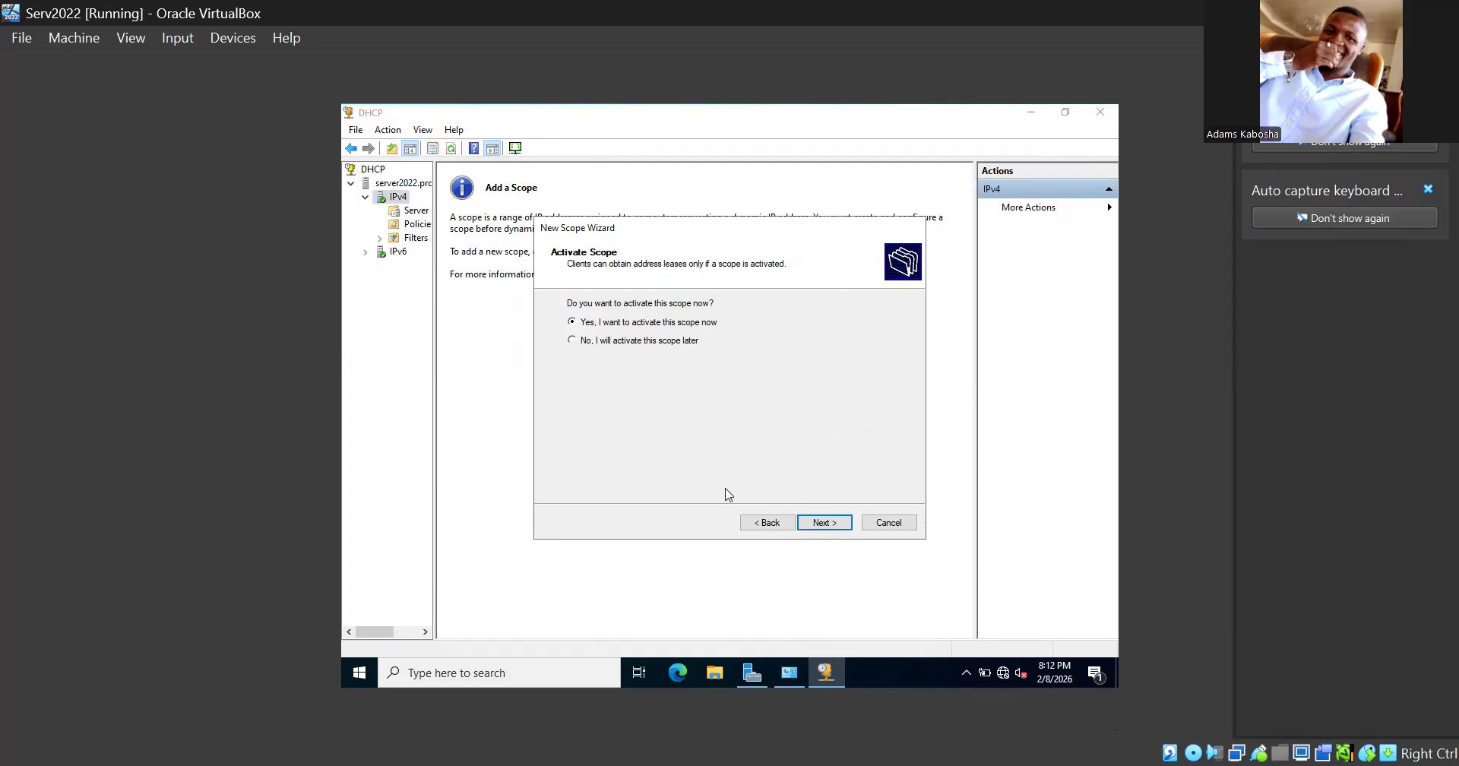
left_click(756, 528)
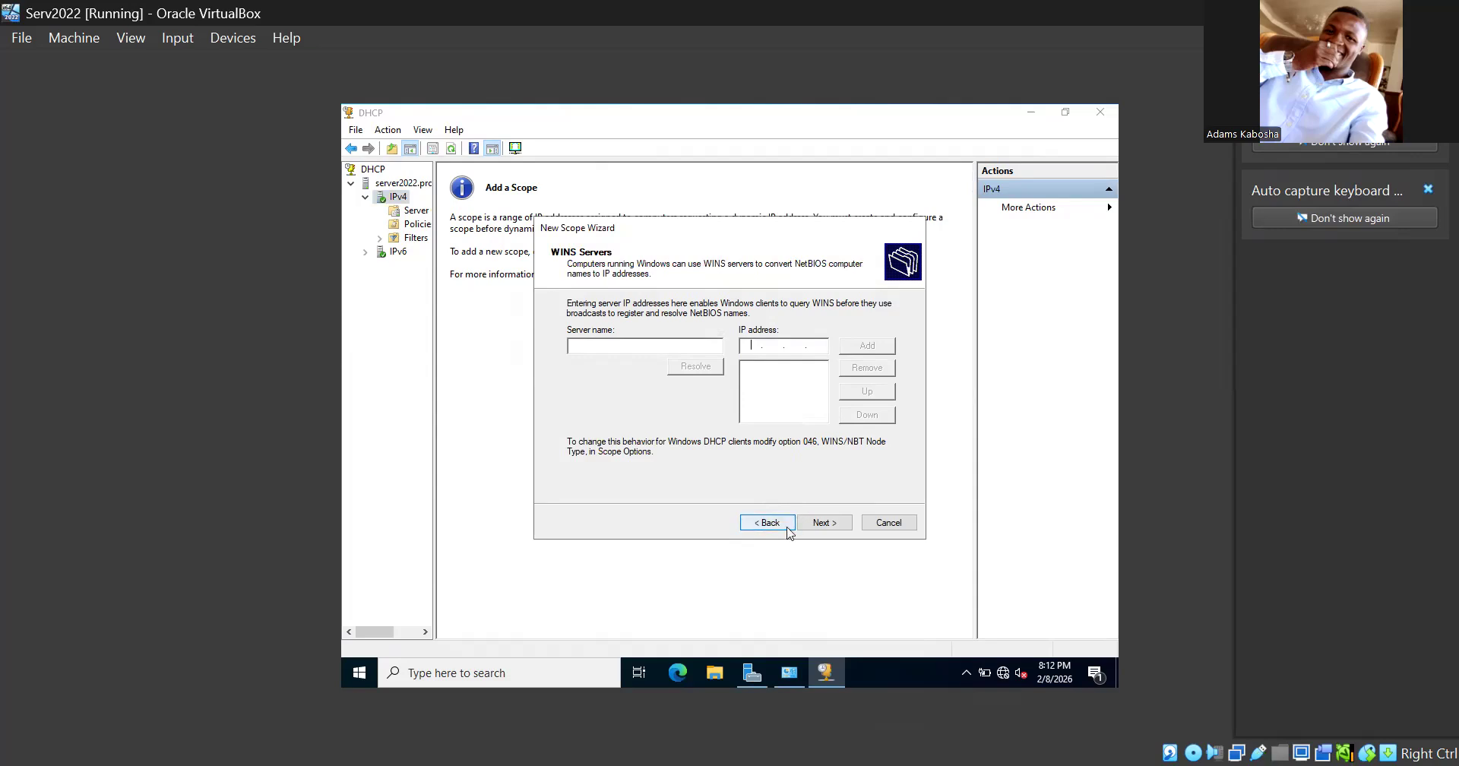
left_click(828, 531)
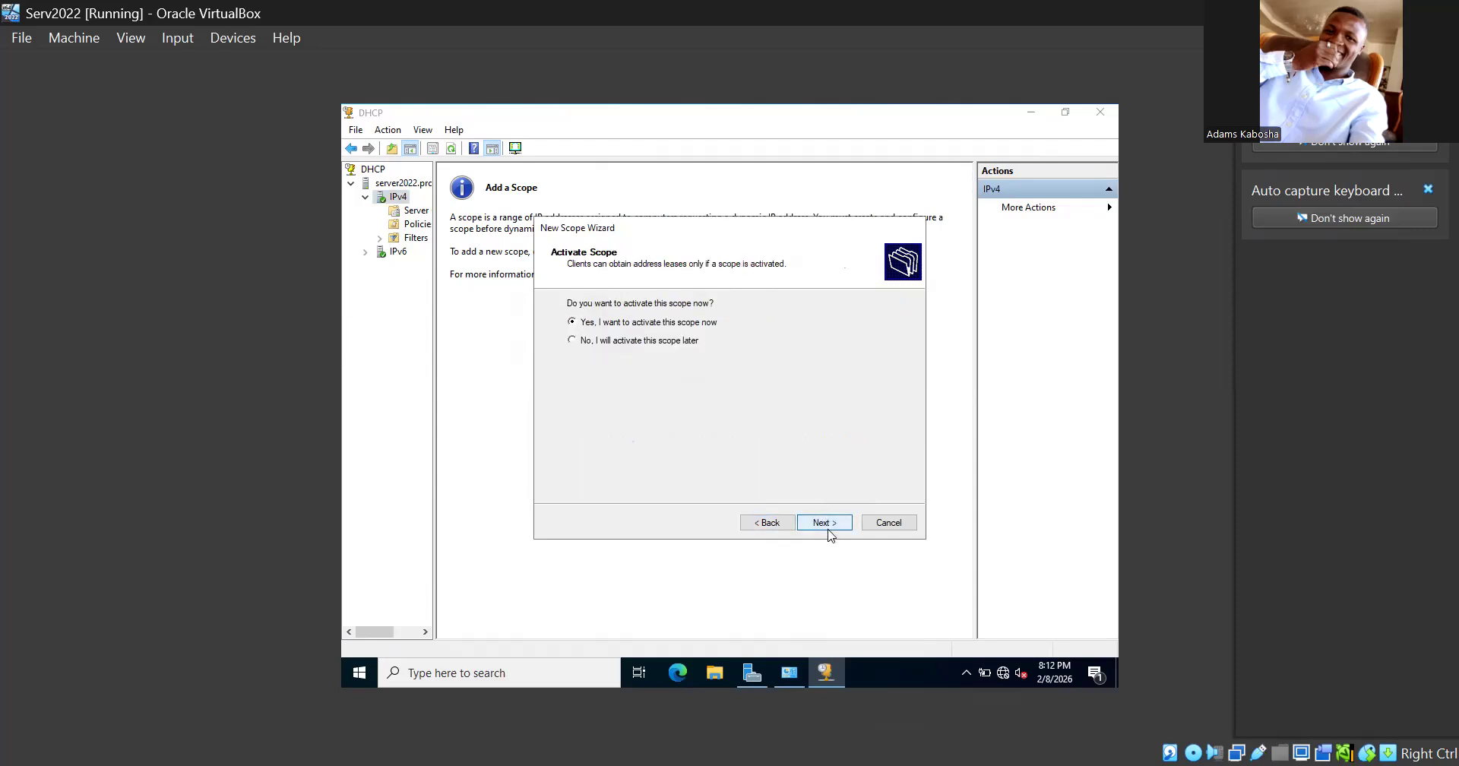
left_click(827, 530)
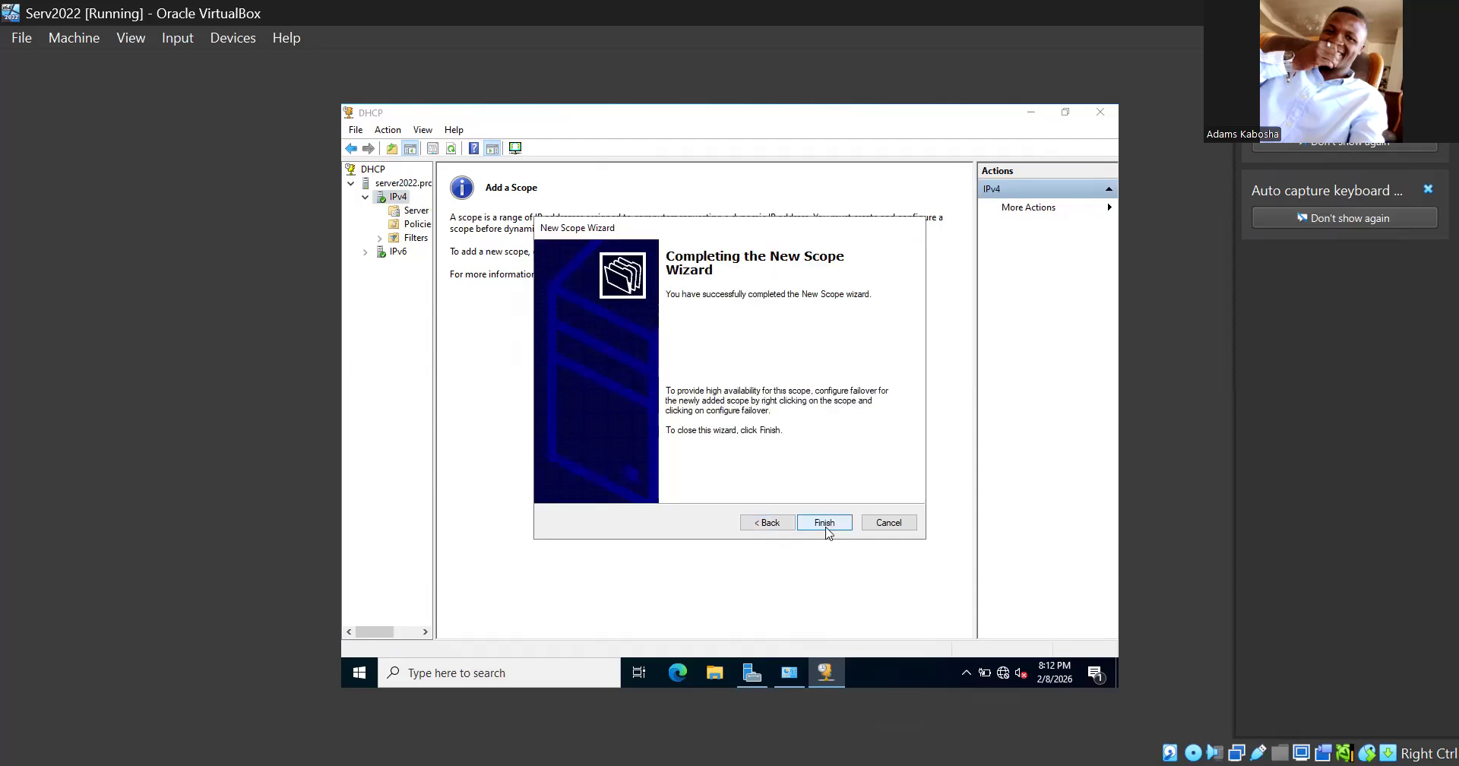
left_click(826, 523)
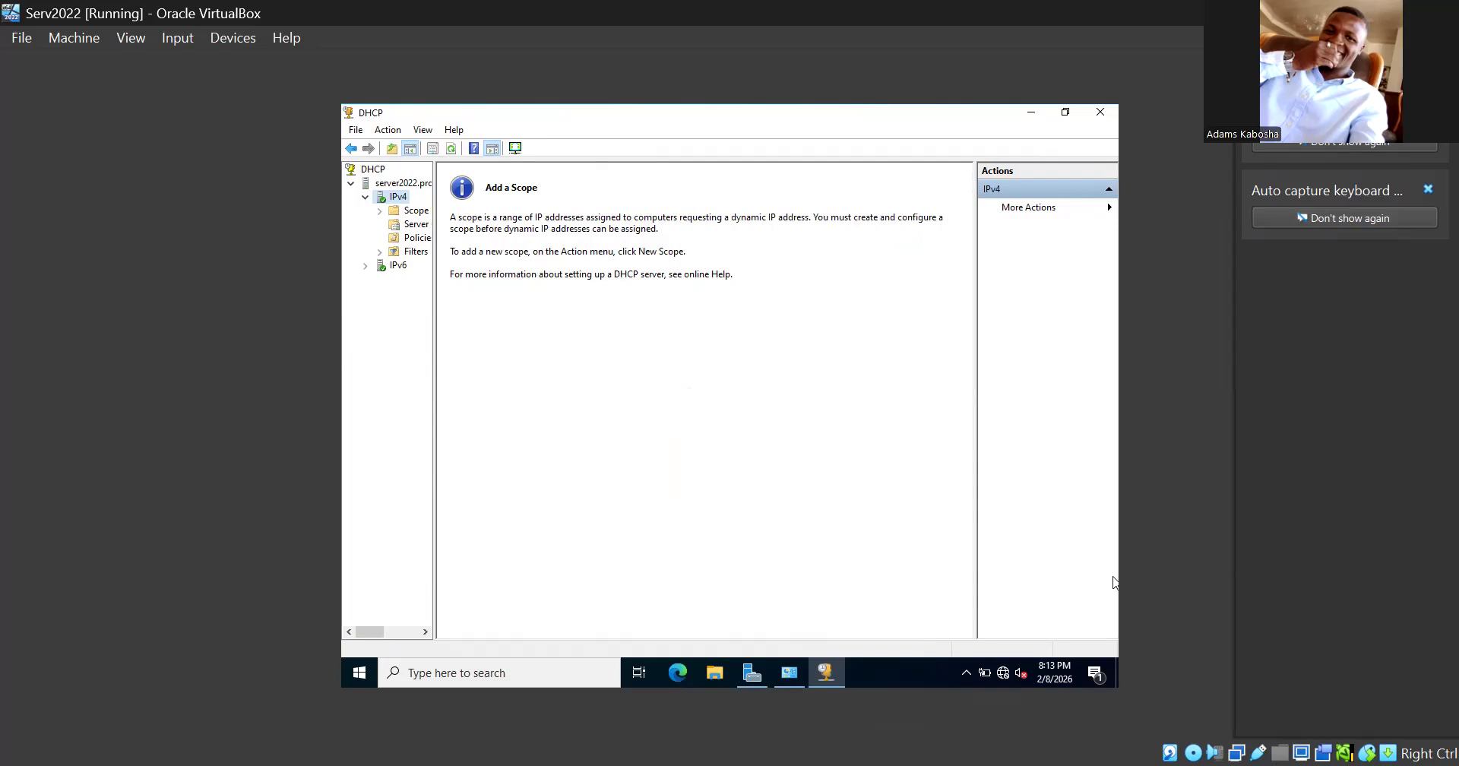
- Expand the new scope, widen the console tree, and view the scope options
left_click(379, 211)
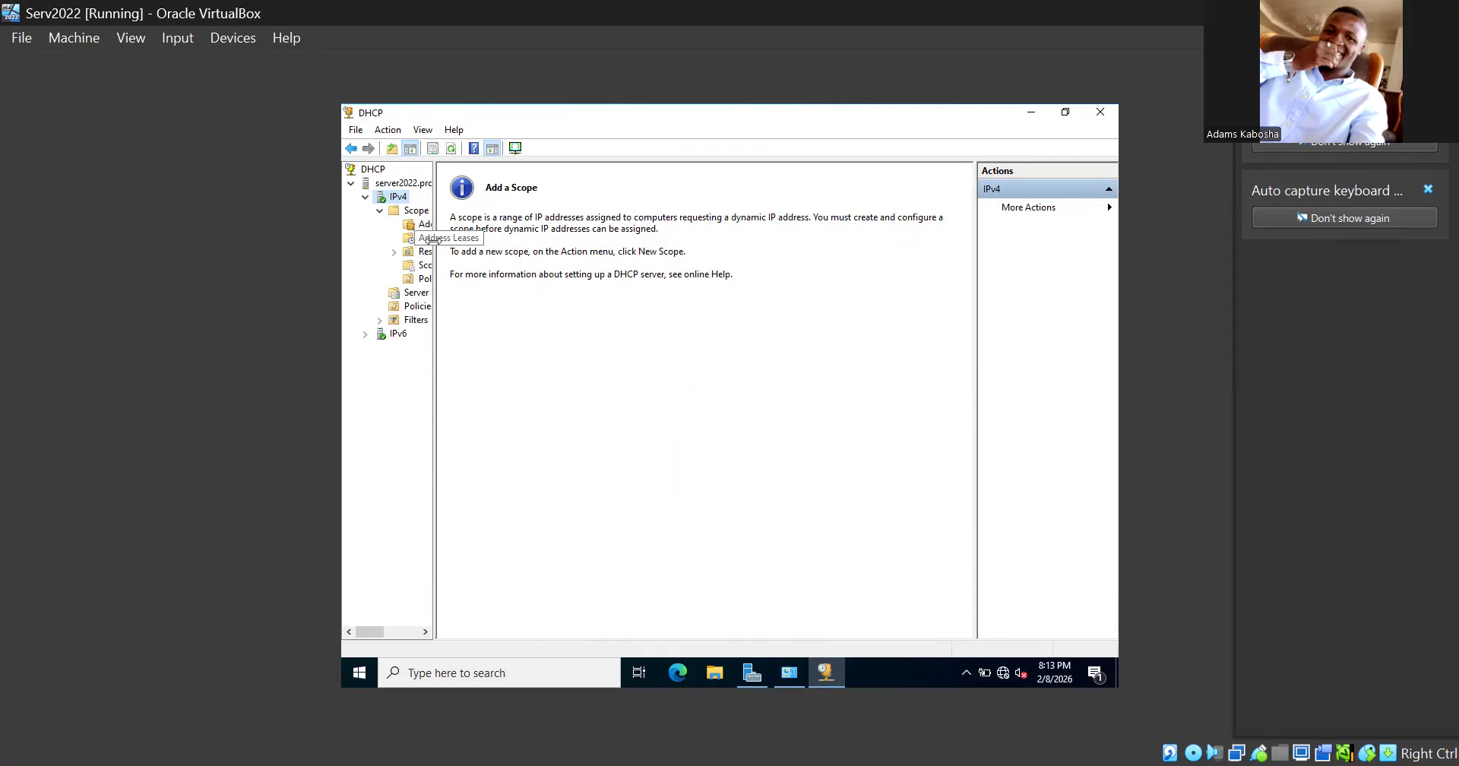
left_click_drag(434, 238, 517, 244)
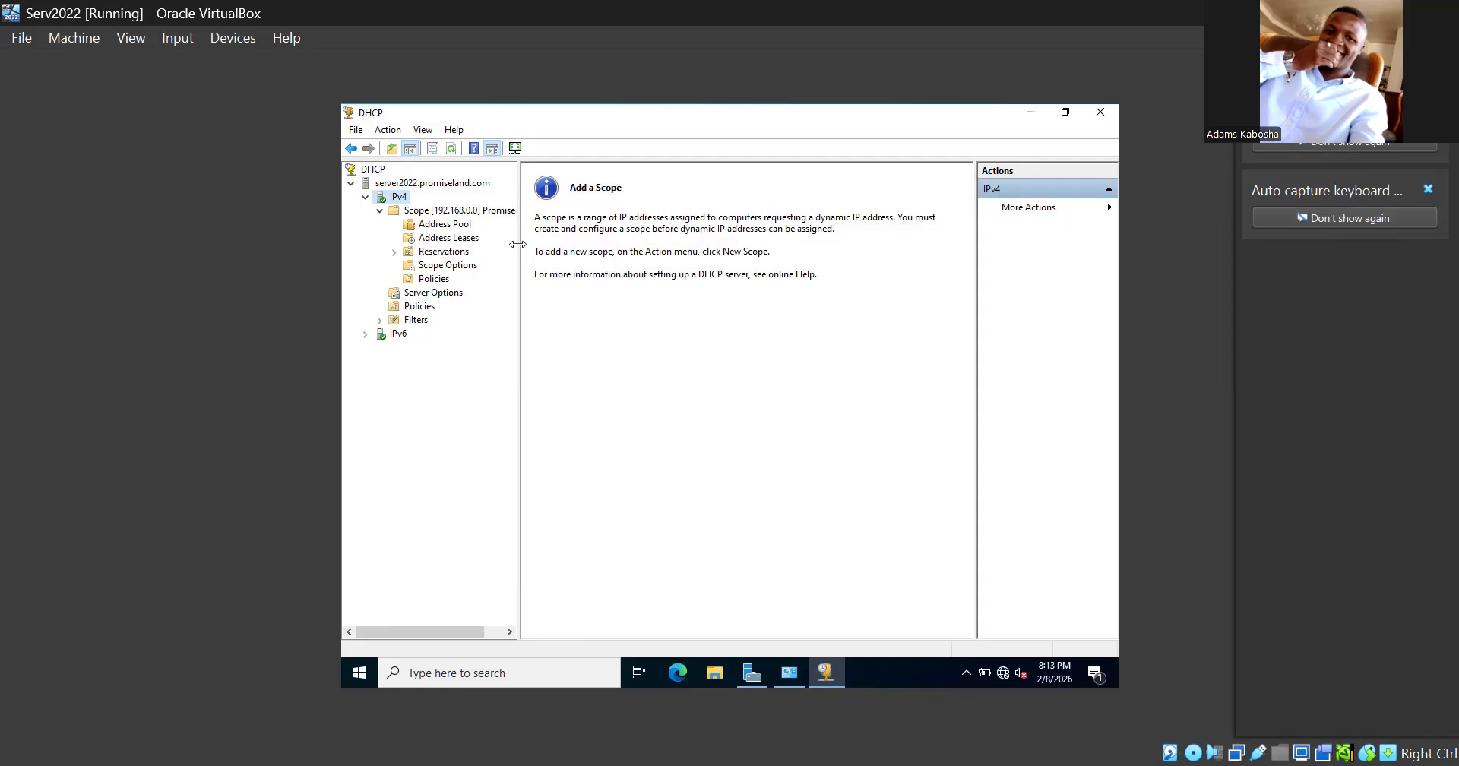
left_click(409, 267)
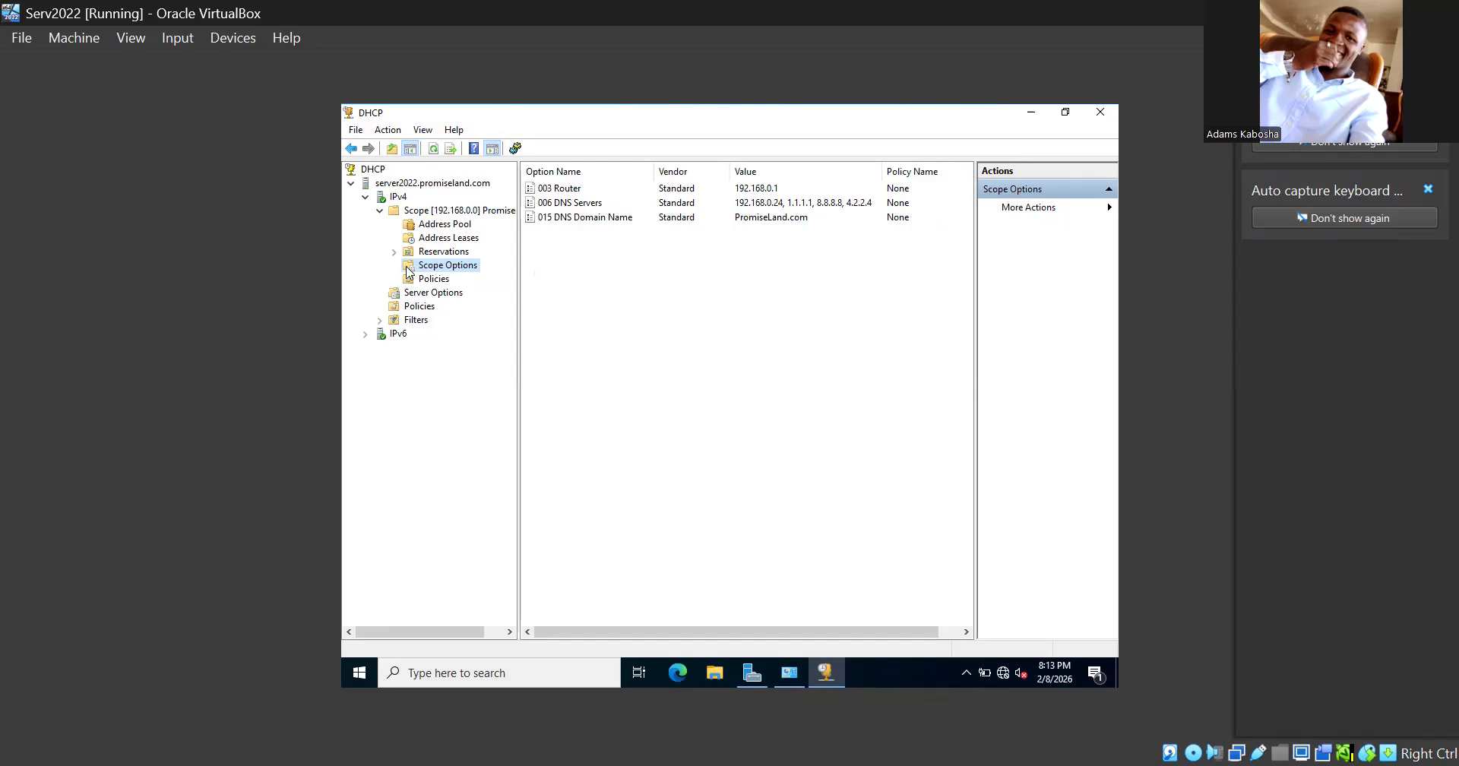
- Open the configuration of the scope options, examine the list of available options, and close it without changes
right_click(408, 271)
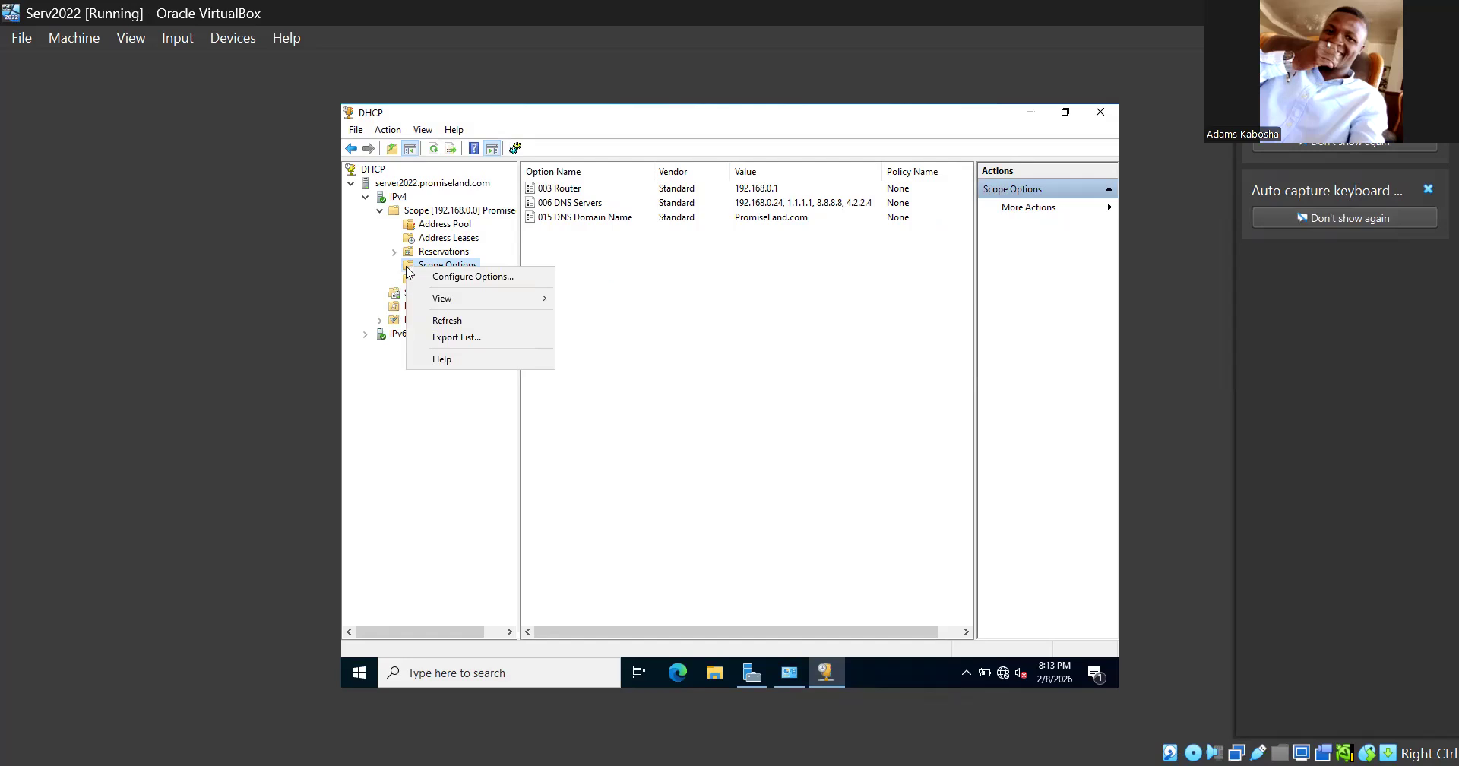
left_click(443, 279)
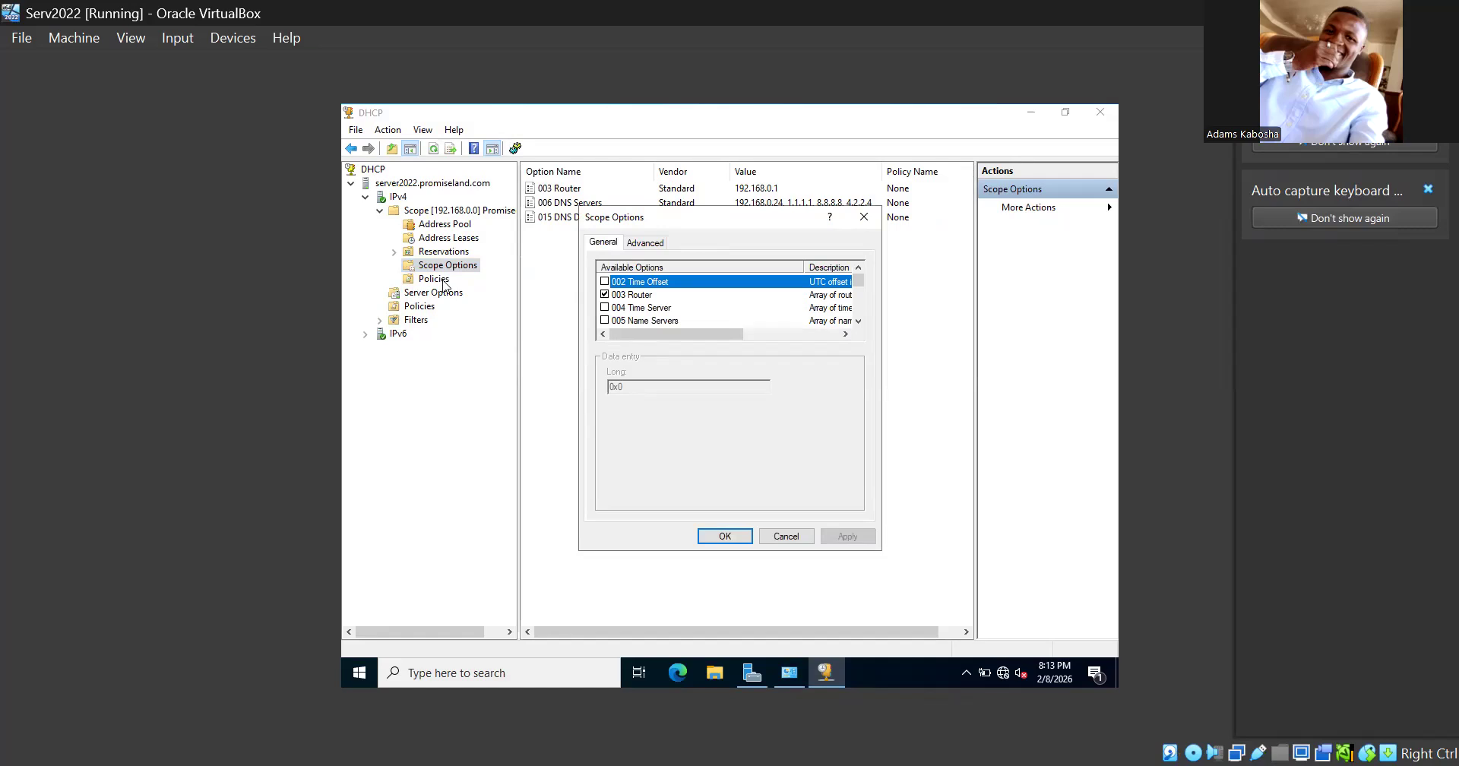
scroll(623, 311, "down", 3)
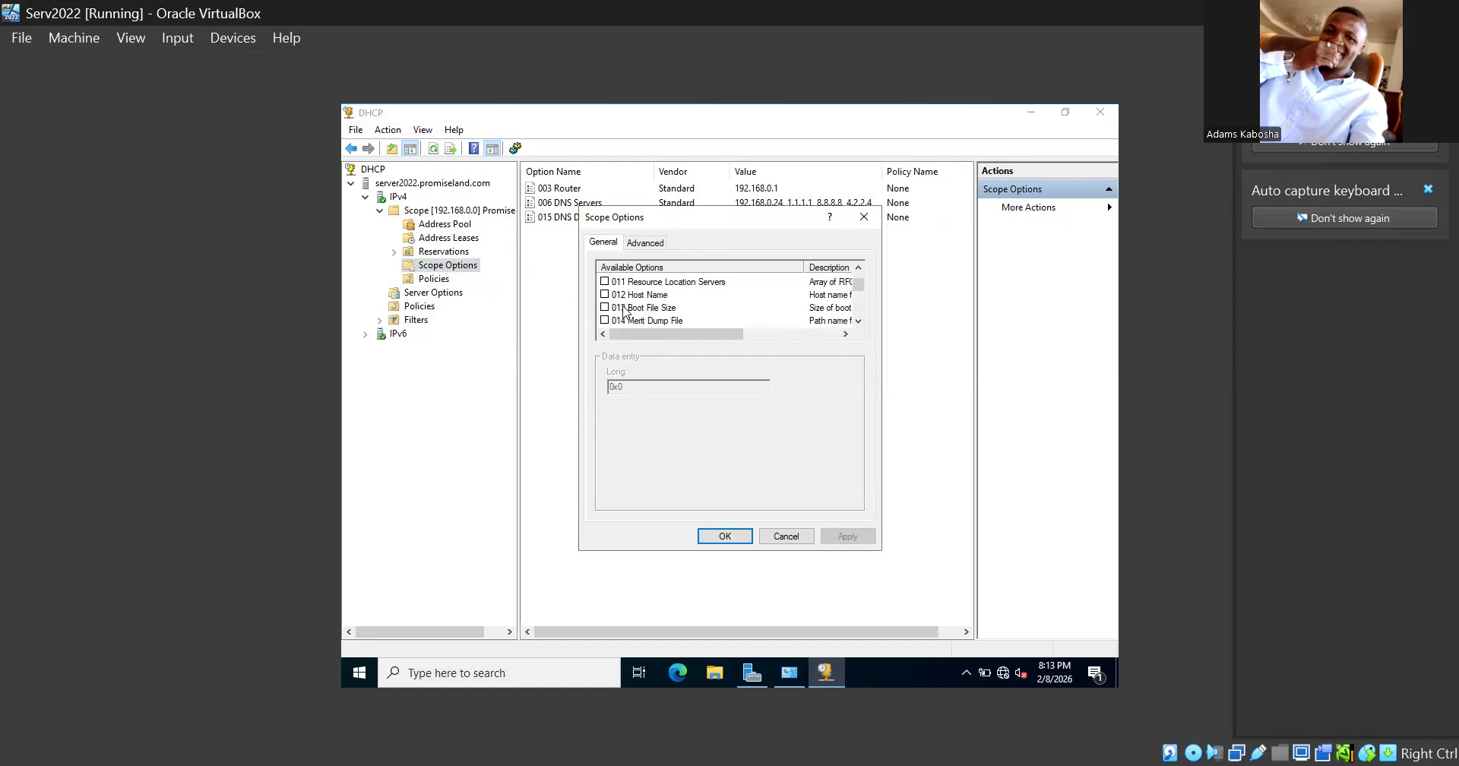
scroll(623, 312, "down", 2)
scroll(623, 311, "up", 1)
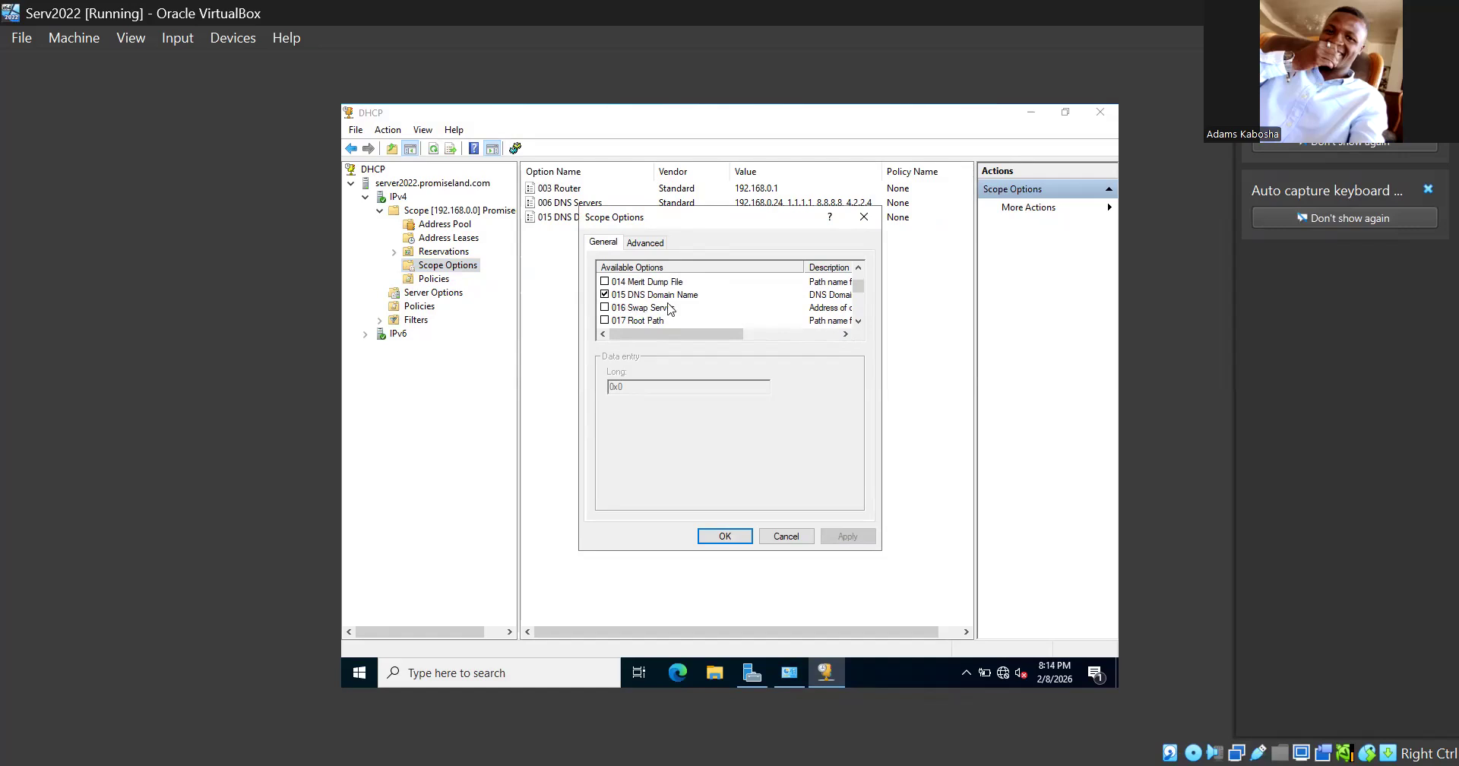
scroll(672, 305, "down", 2)
scroll(671, 305, "up", 6)
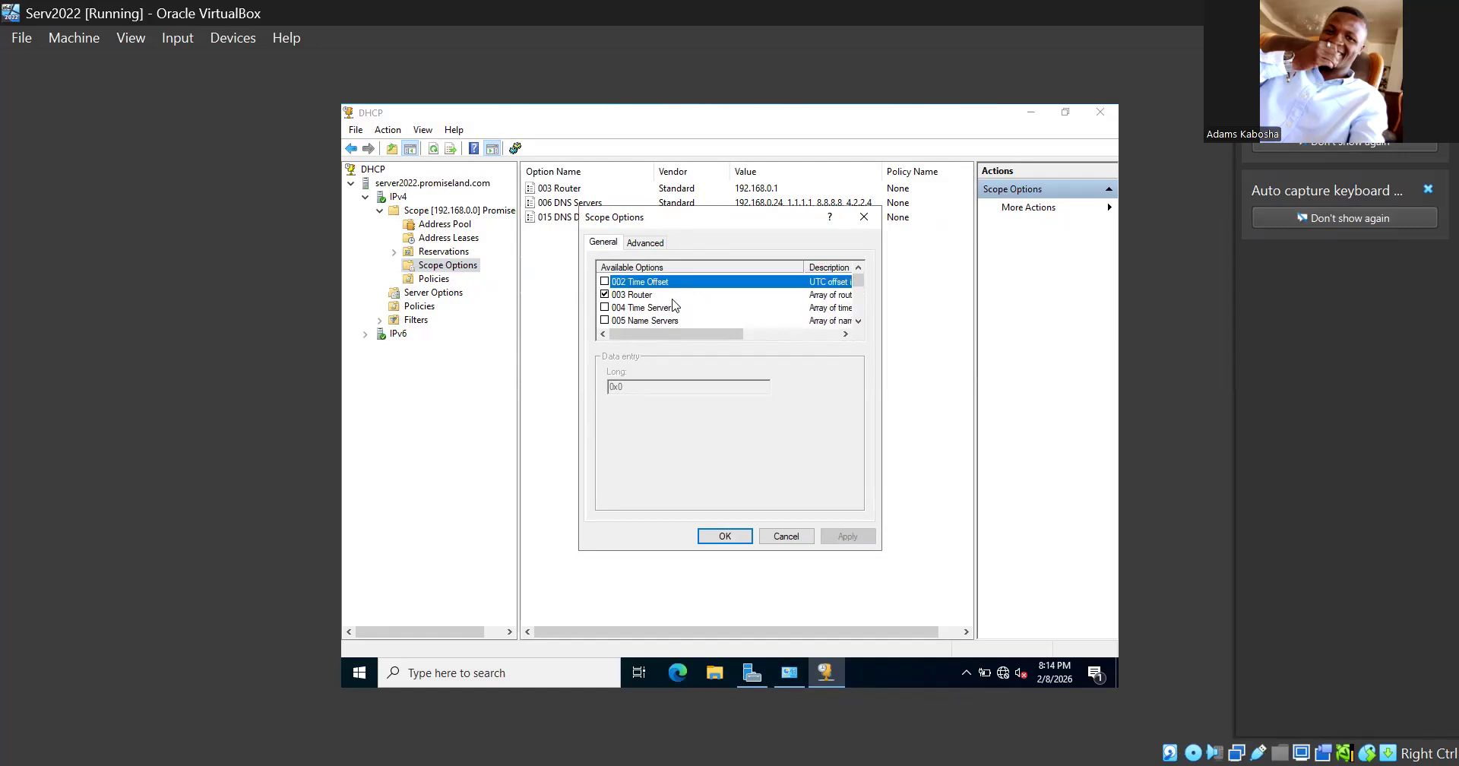
scroll(672, 305, "down", 1)
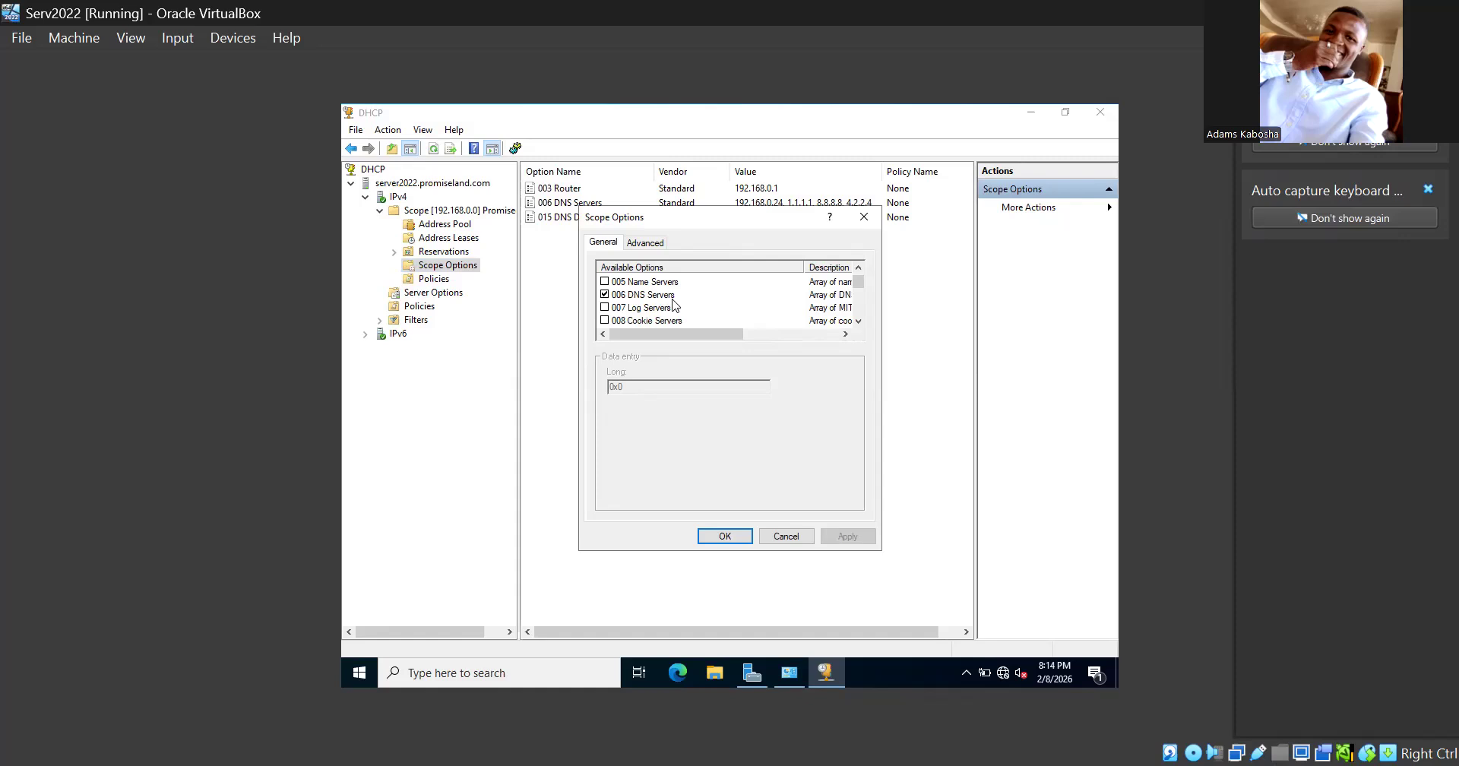
scroll(674, 305, "down", 1)
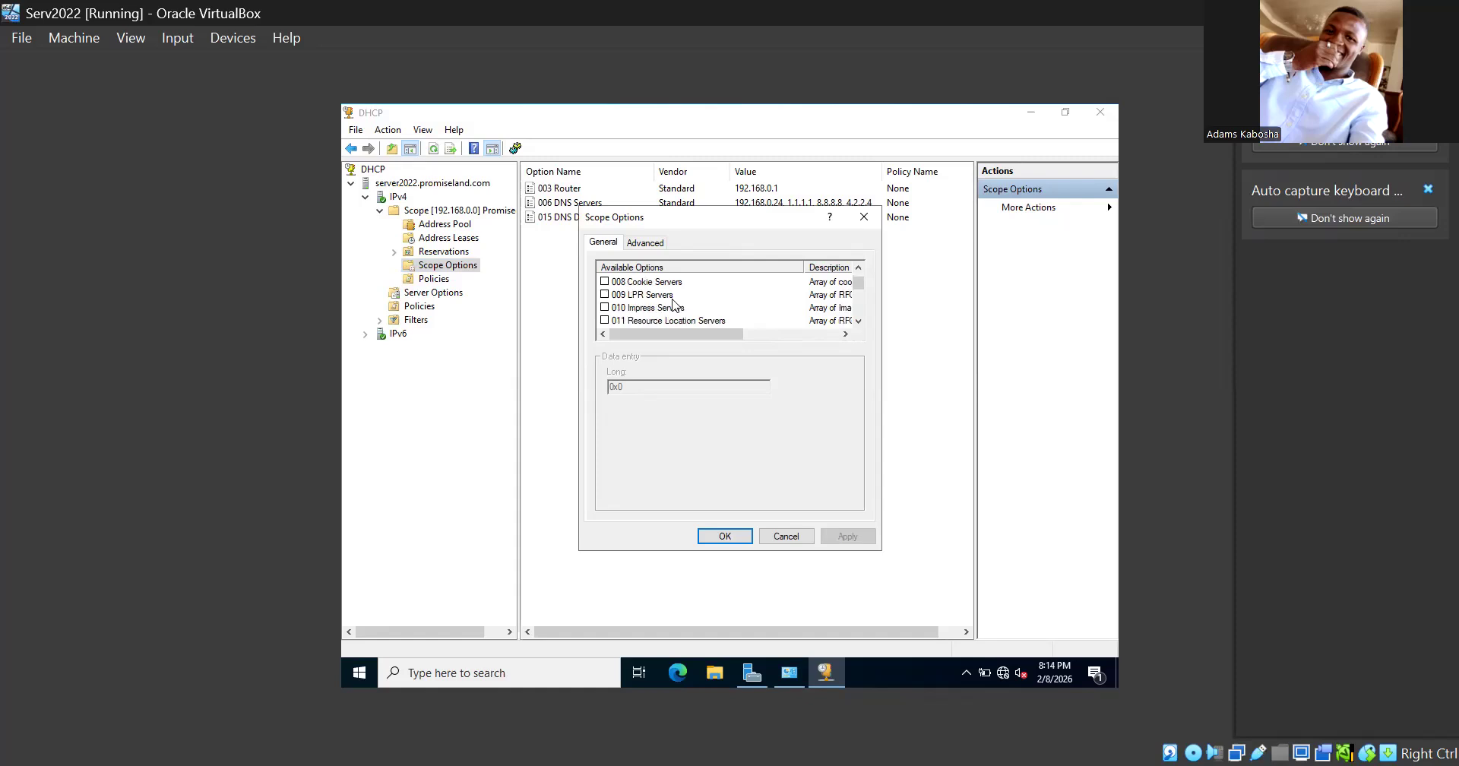
scroll(674, 304, "up", 2)
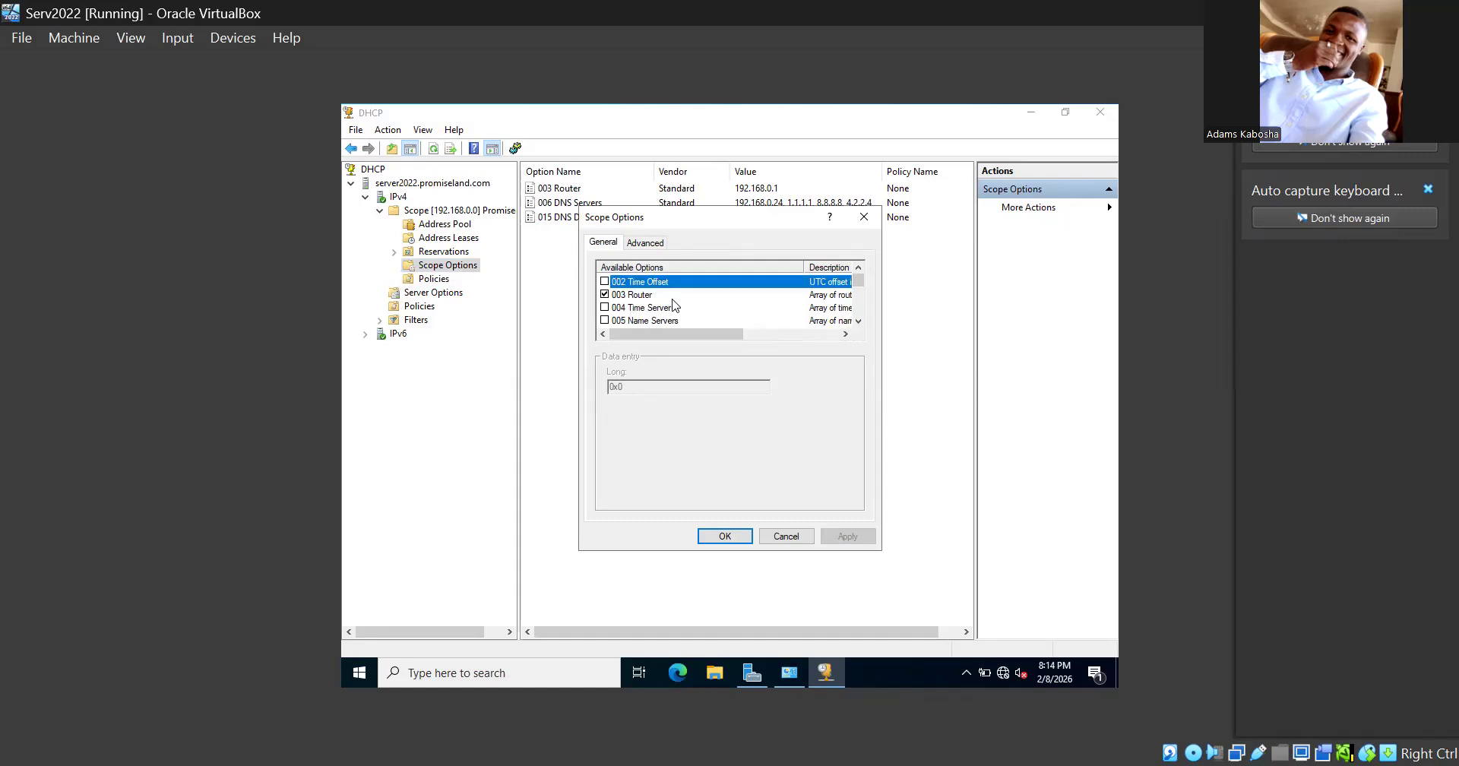
scroll(674, 305, "down", 1)
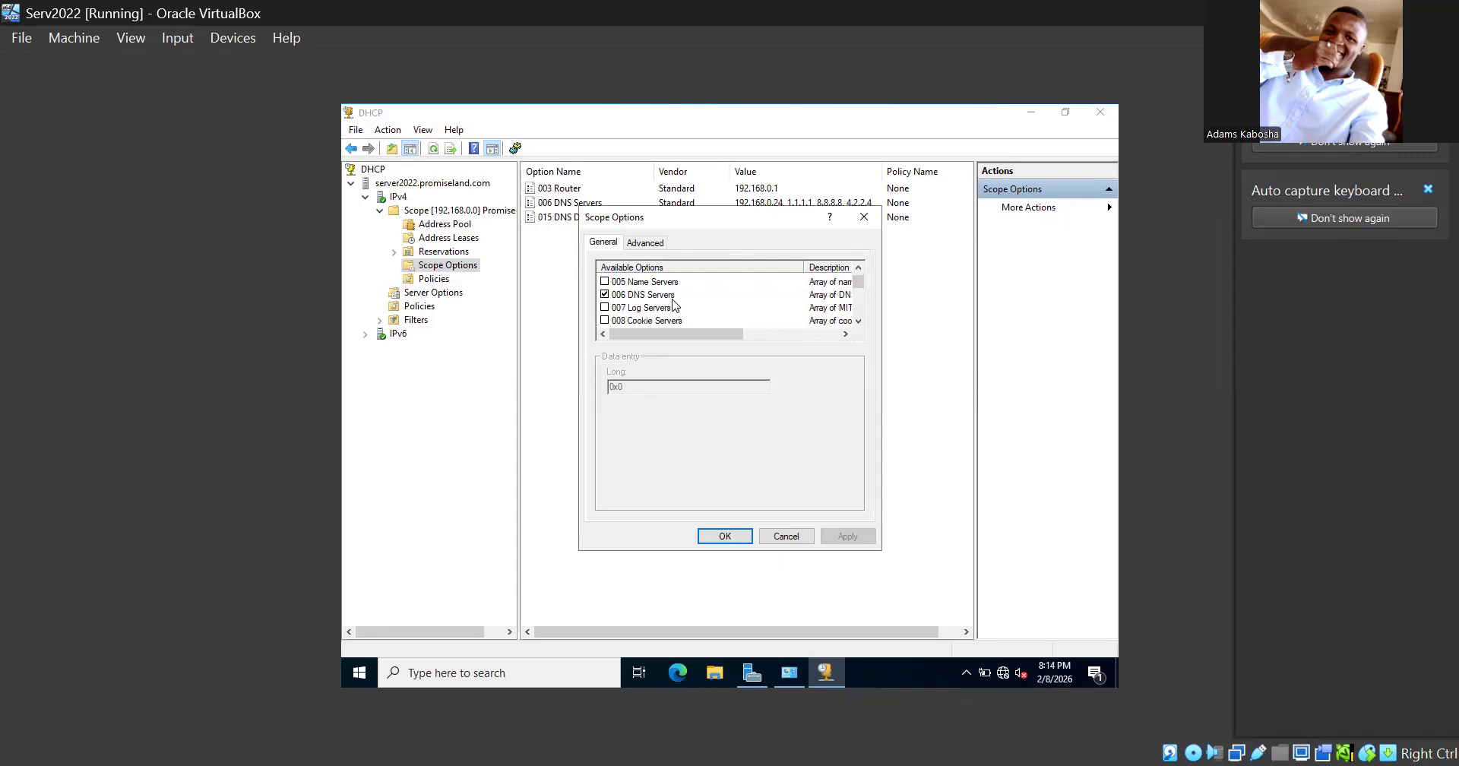
scroll(674, 305, "down", 5)
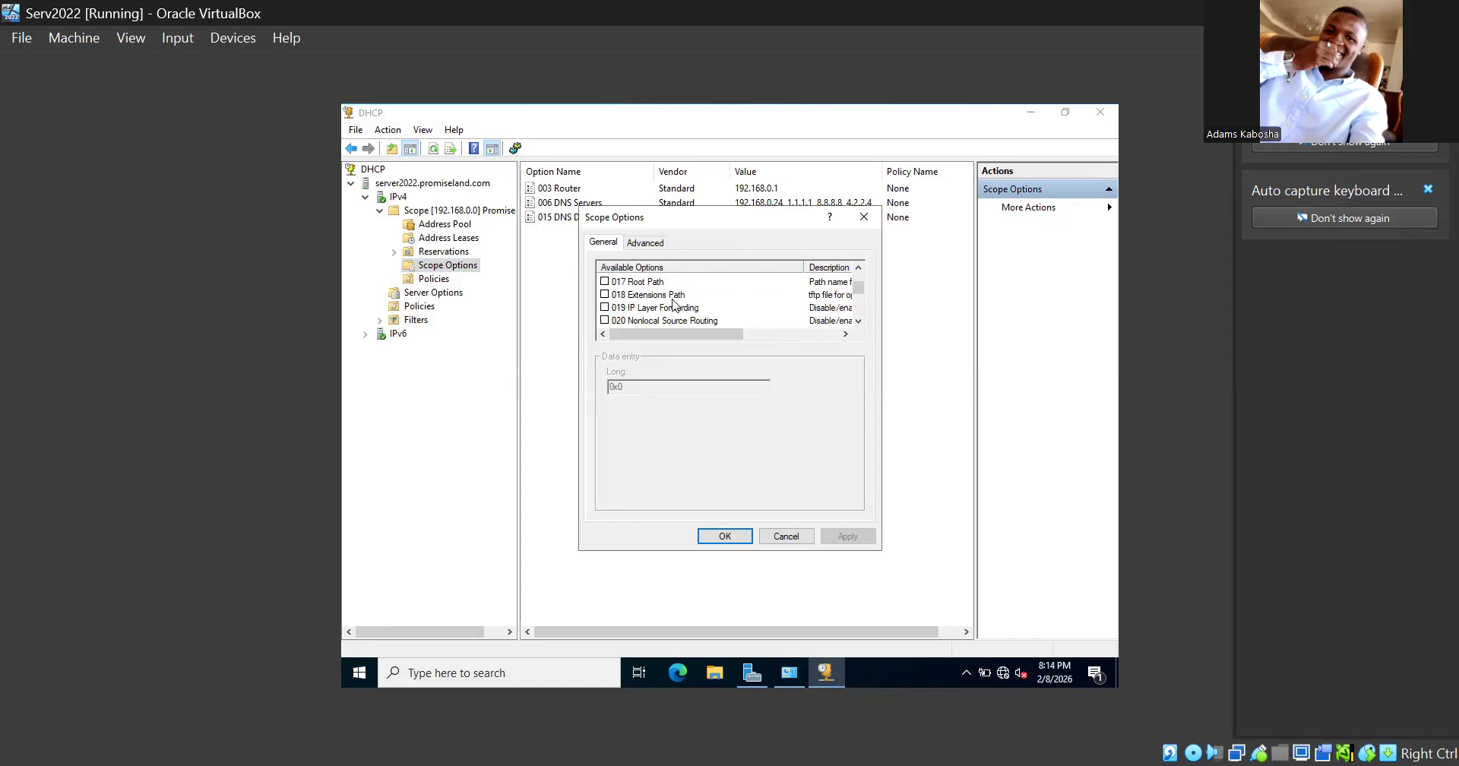
scroll(672, 305, "down", 3)
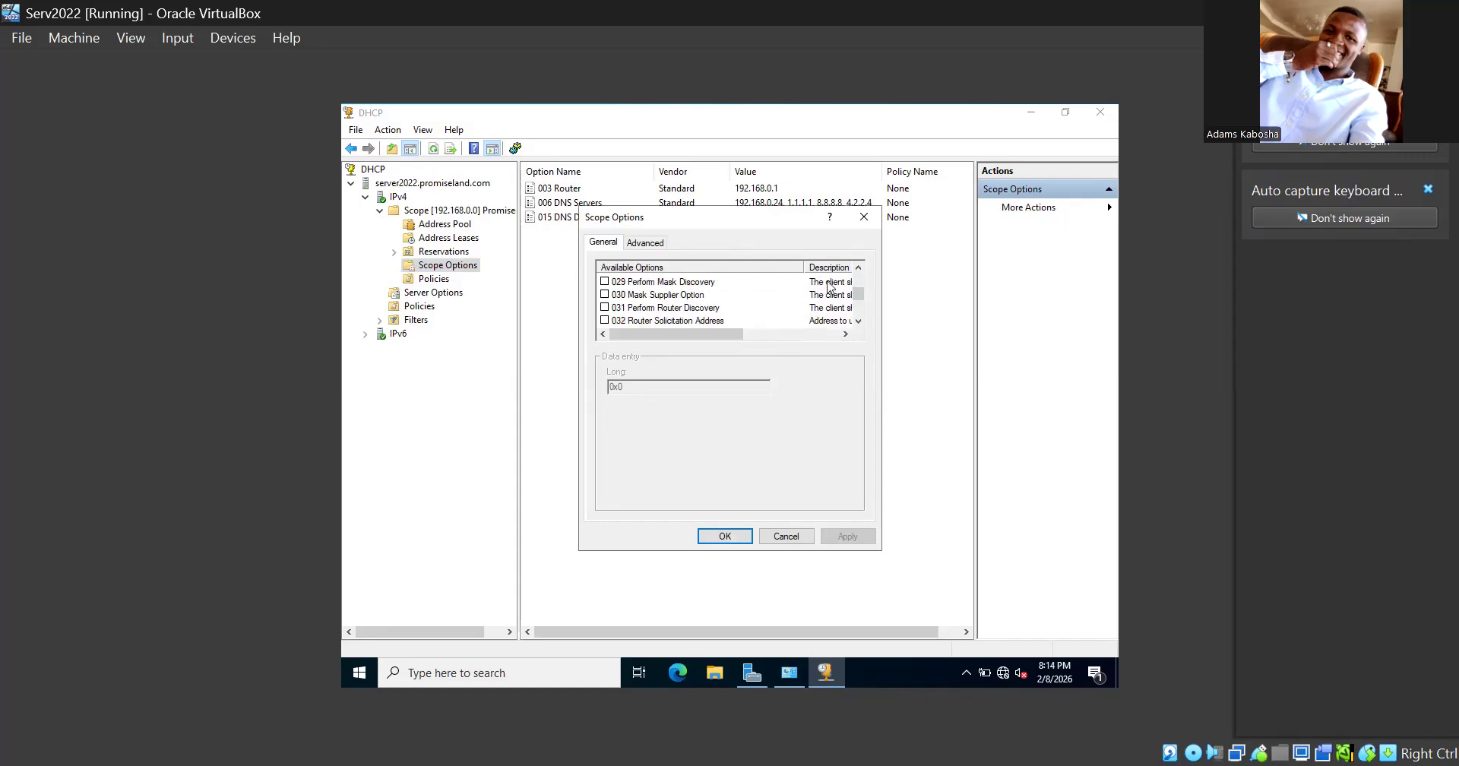
left_click(866, 218)
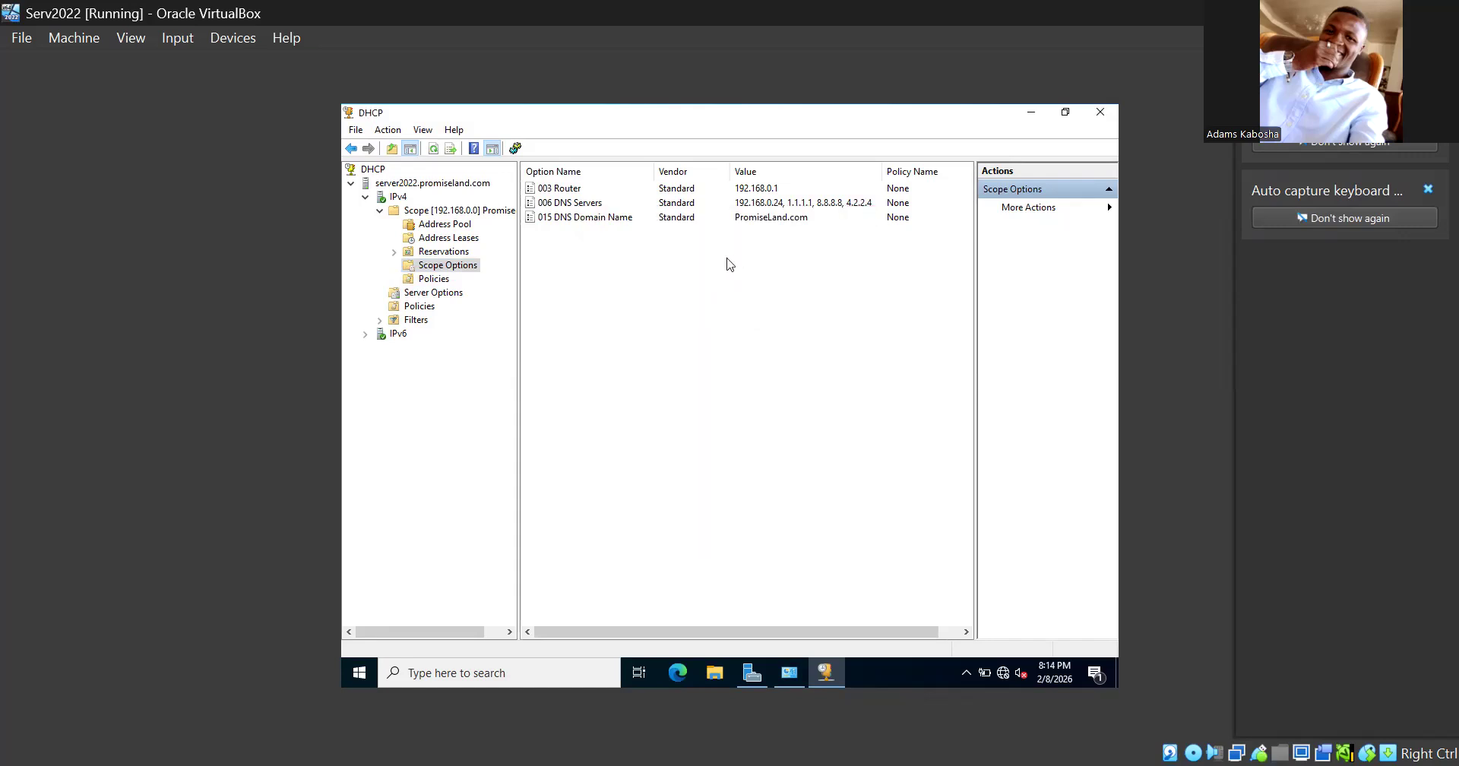
- Open the 006 DNS Servers option, review each listed server address, and accept the settings
double_click(594, 205)
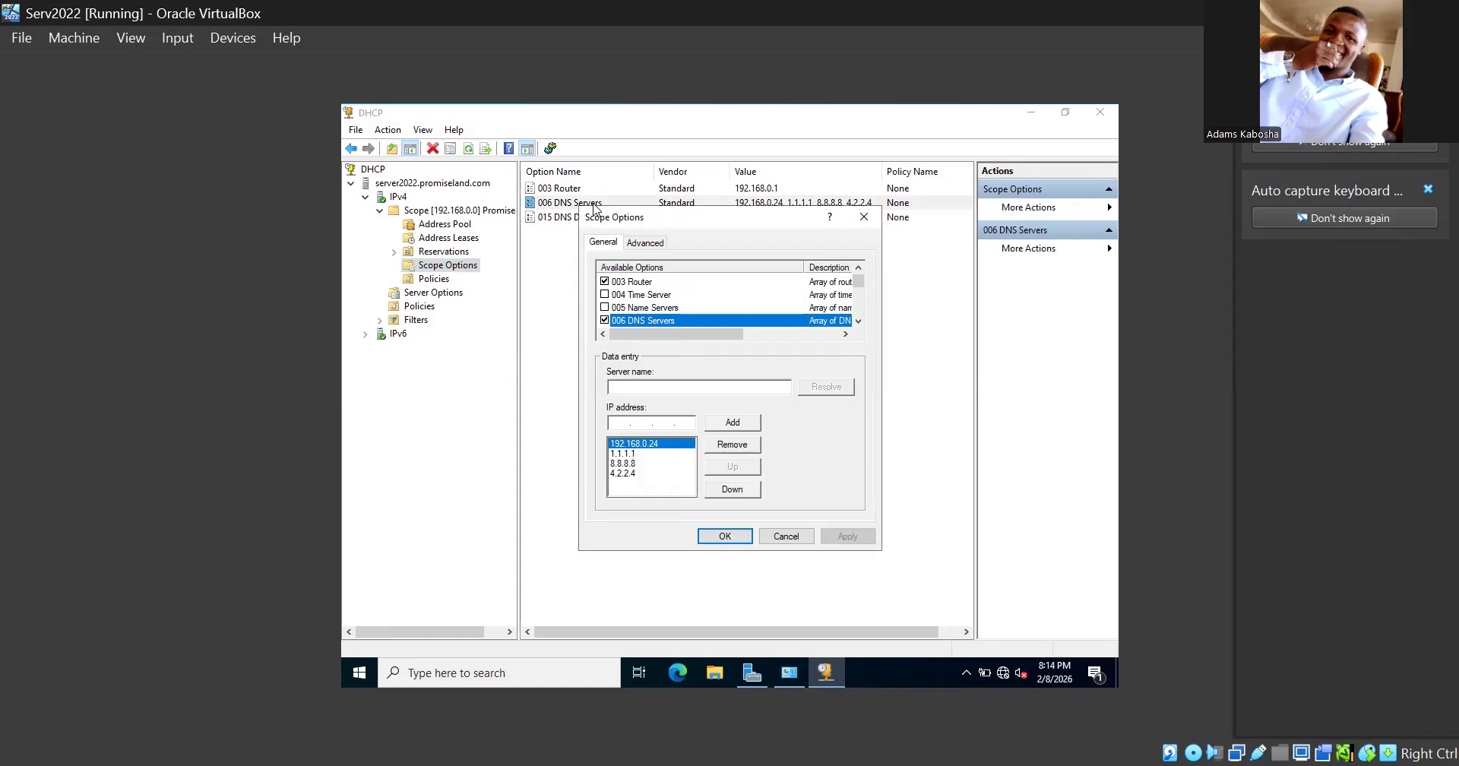
left_click(655, 425)
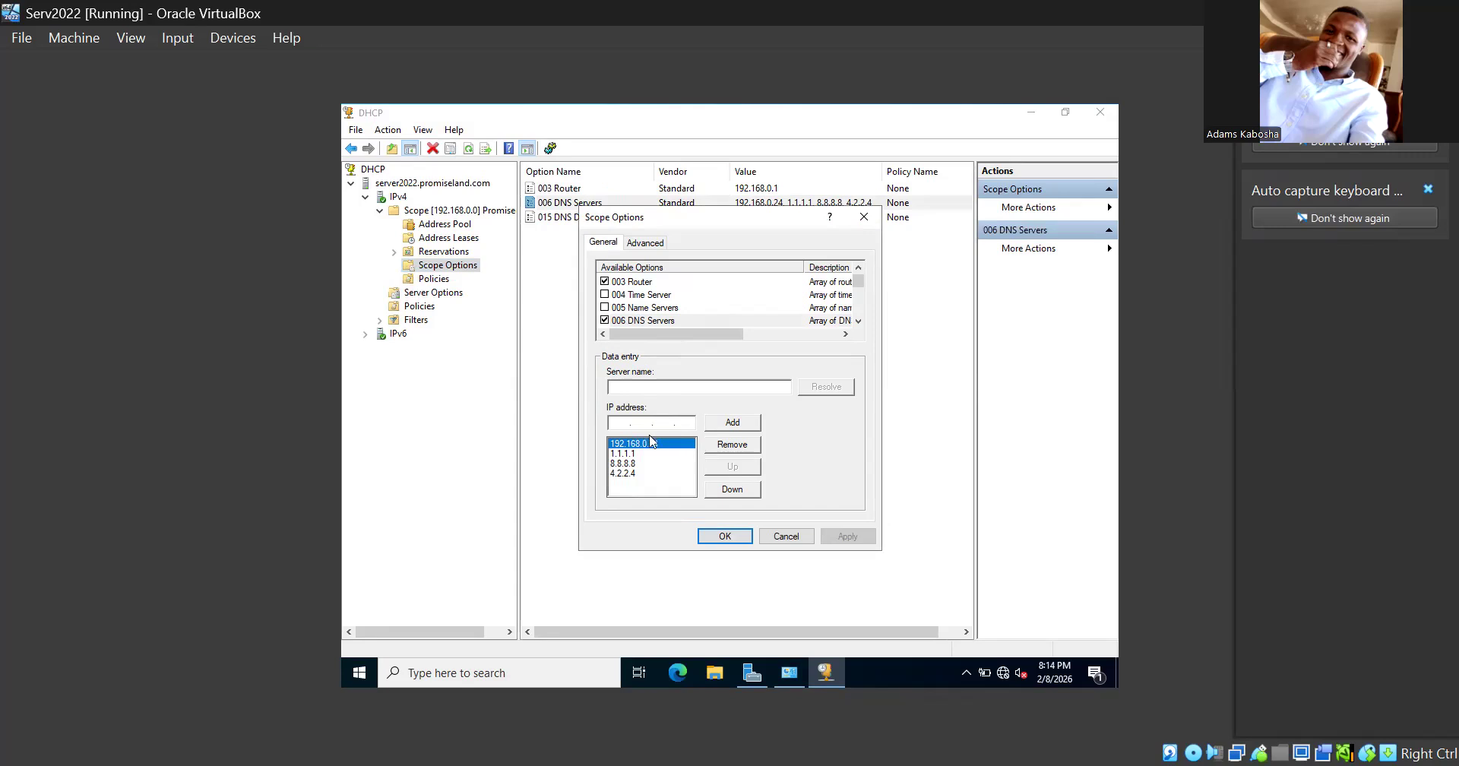
left_click(642, 454)
left_click(641, 463)
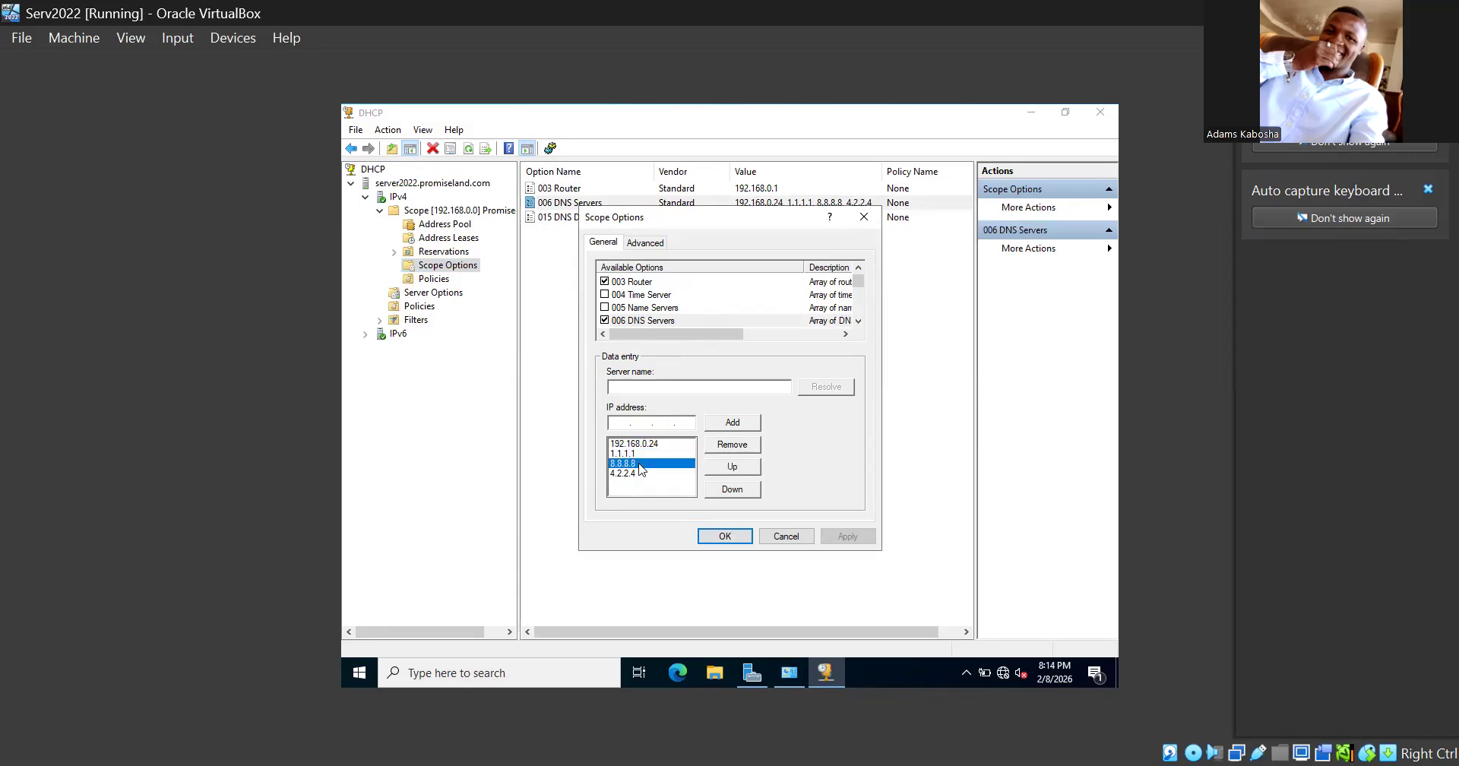
left_click(640, 473)
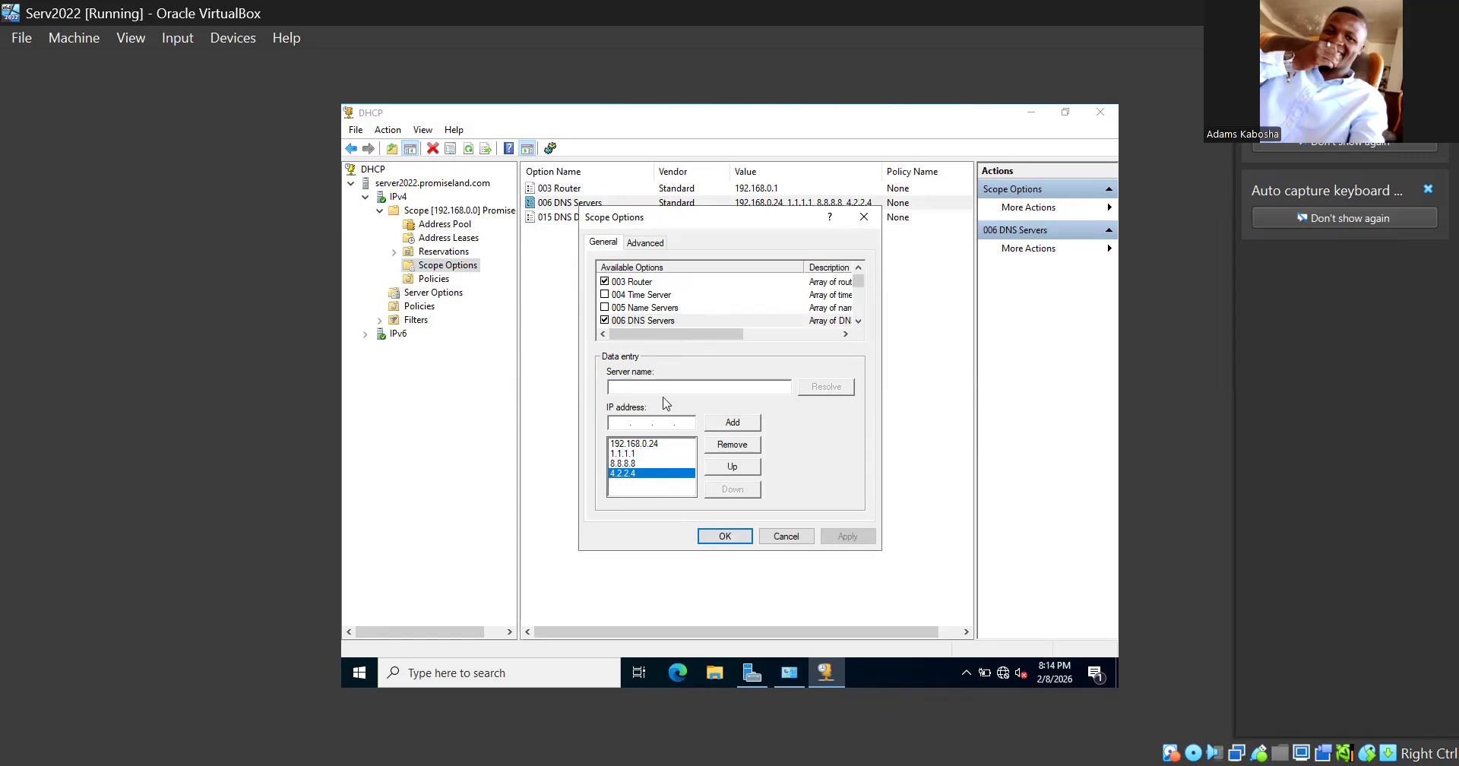
left_click(725, 537)
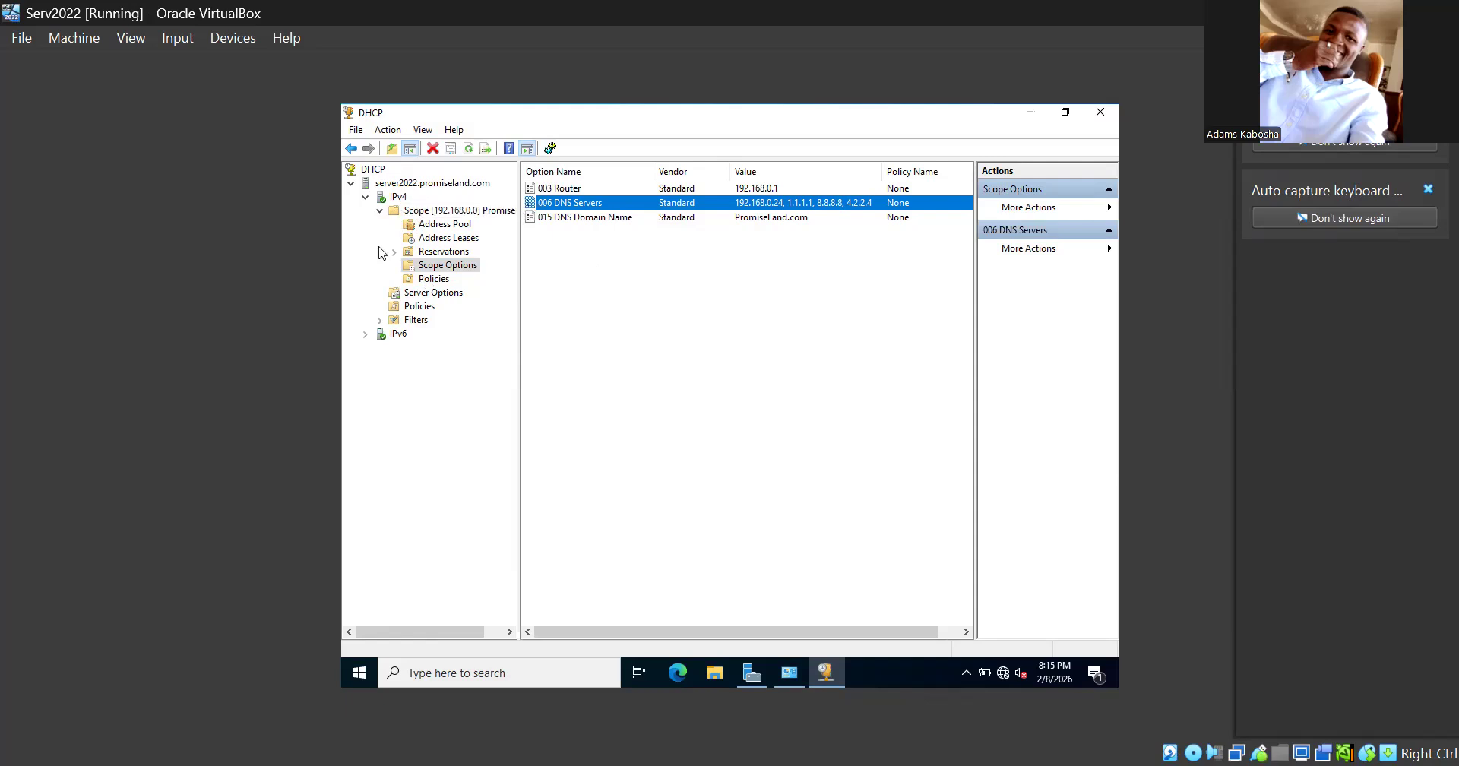
- Collapse and re-expand the PromisedLand scope in the console tree to show its contents
left_click(380, 211)
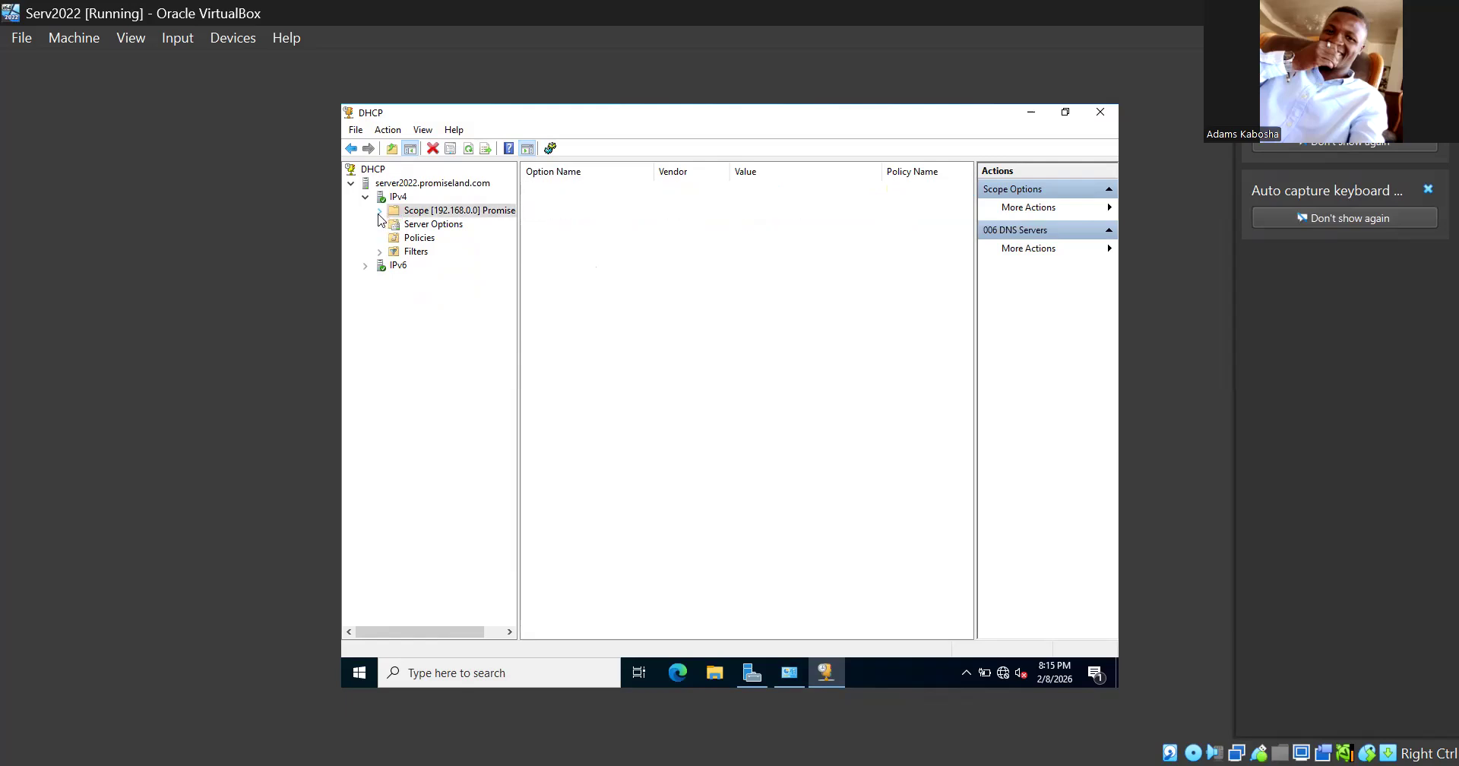
double_click(437, 218)
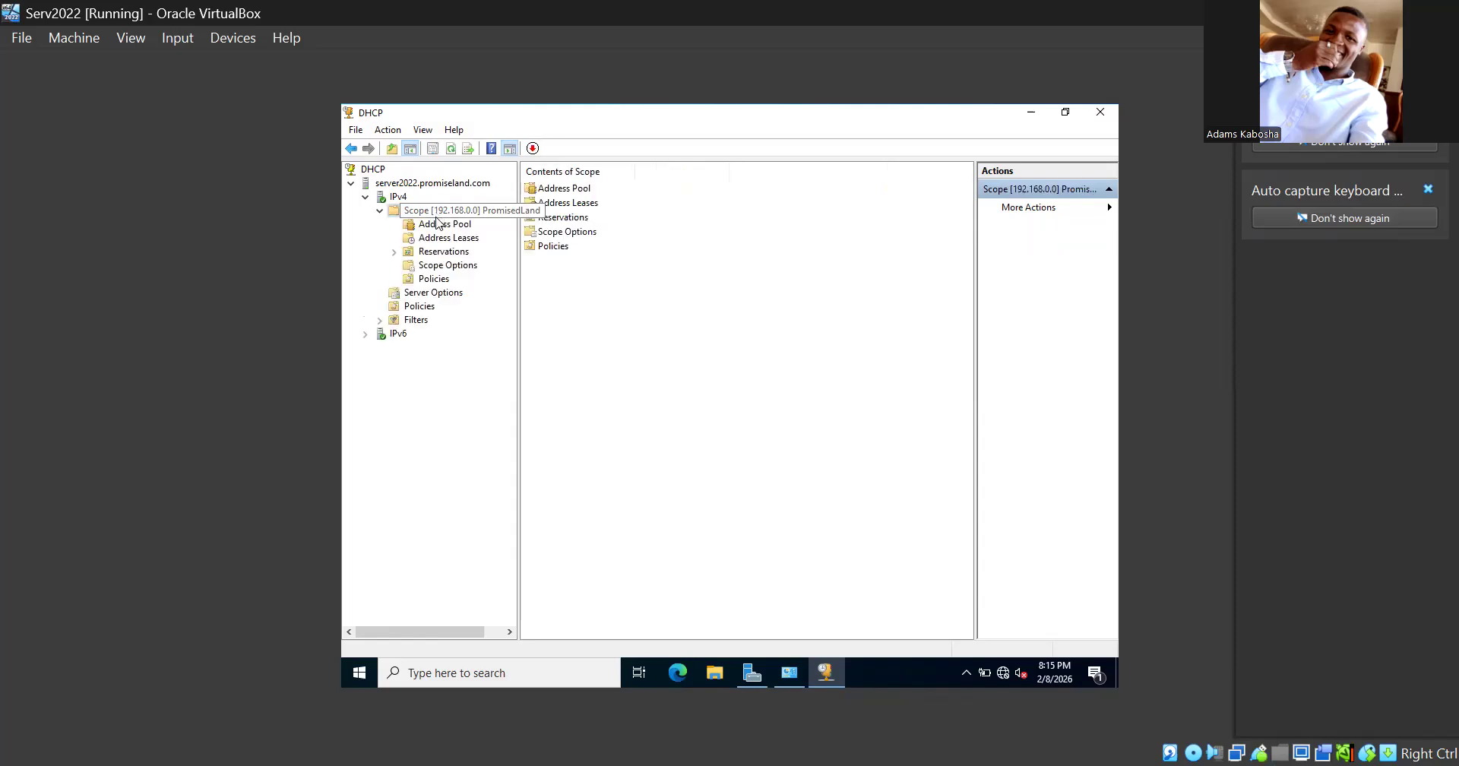
double_click(423, 218)
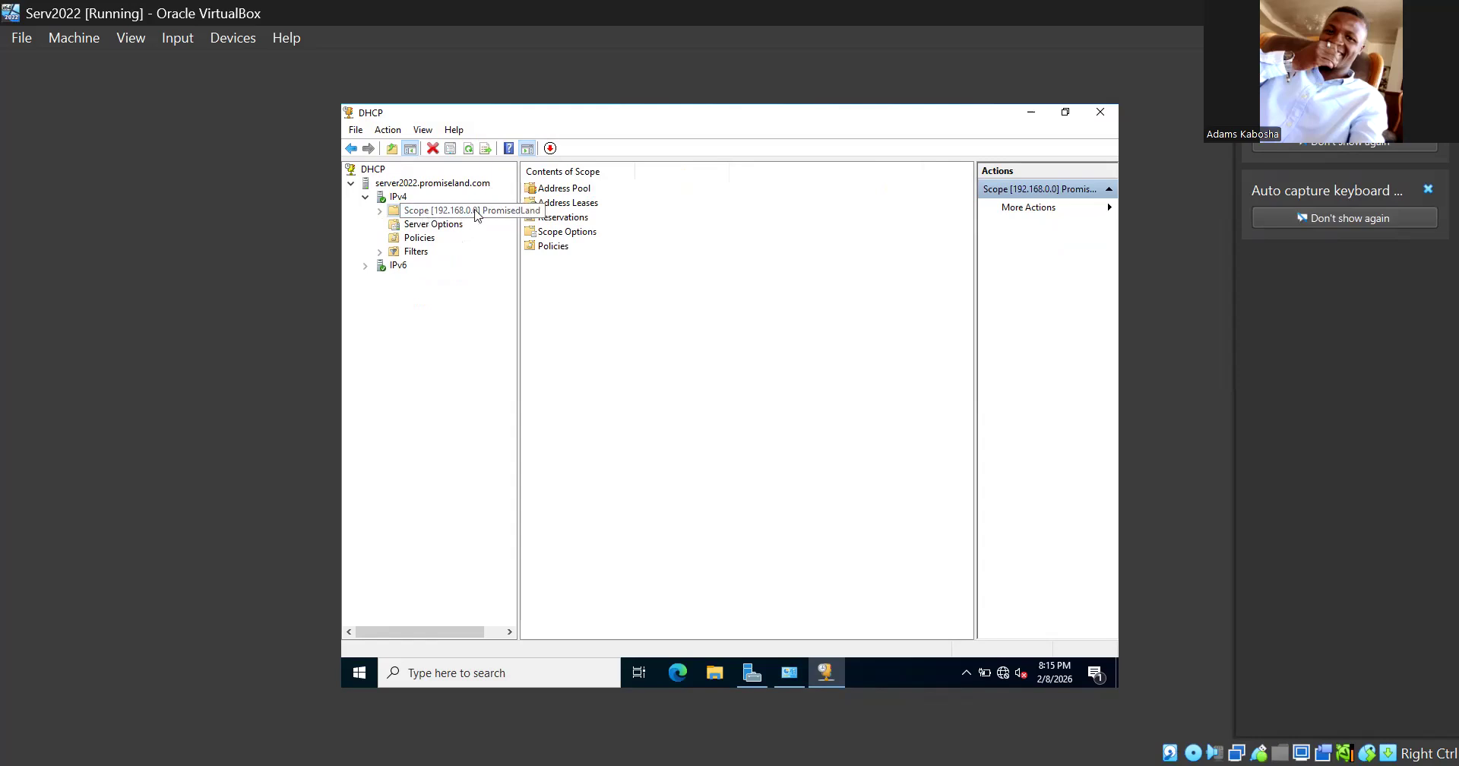
double_click(476, 215)
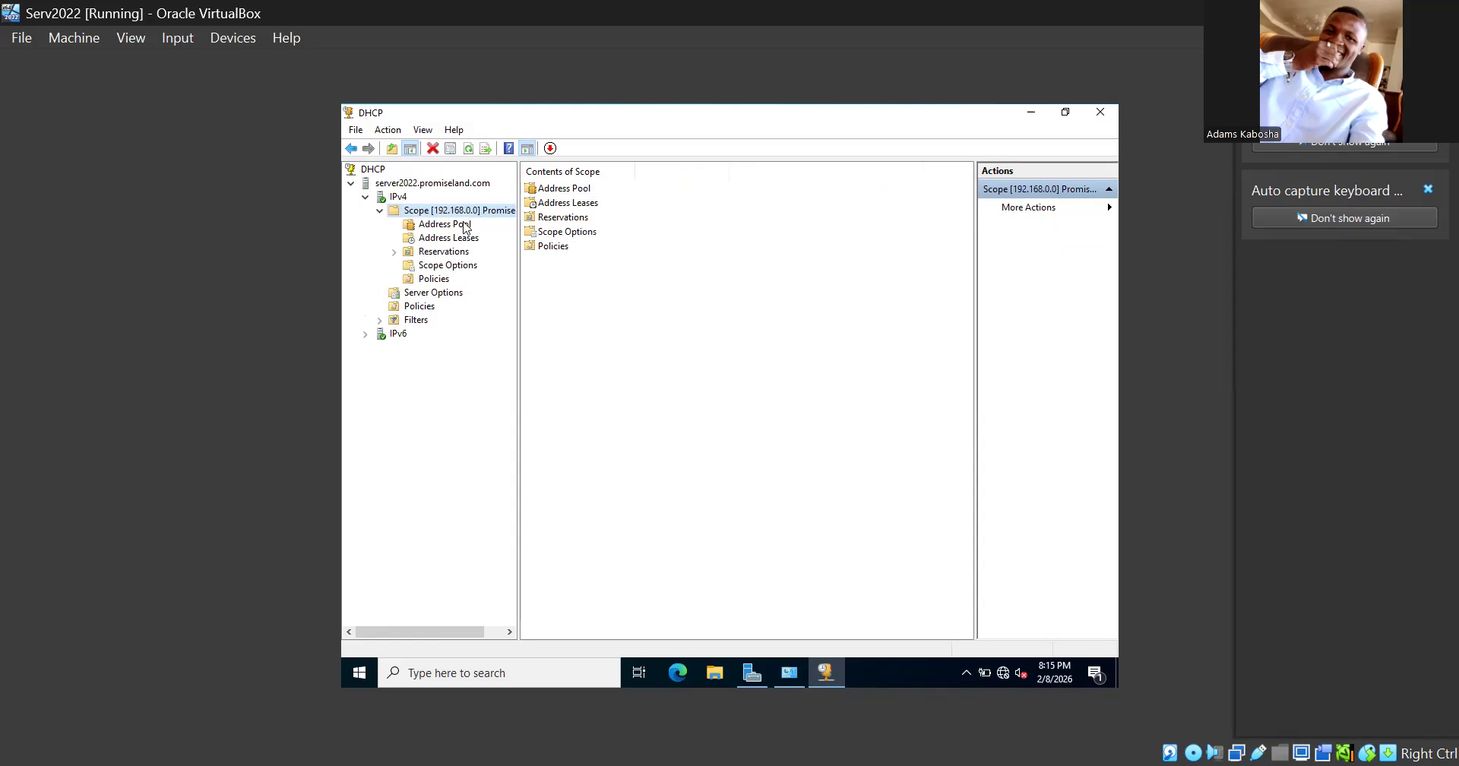
- Review the scope's address pool, address leases, reservations, scope options and policies one after another
left_click(466, 225)
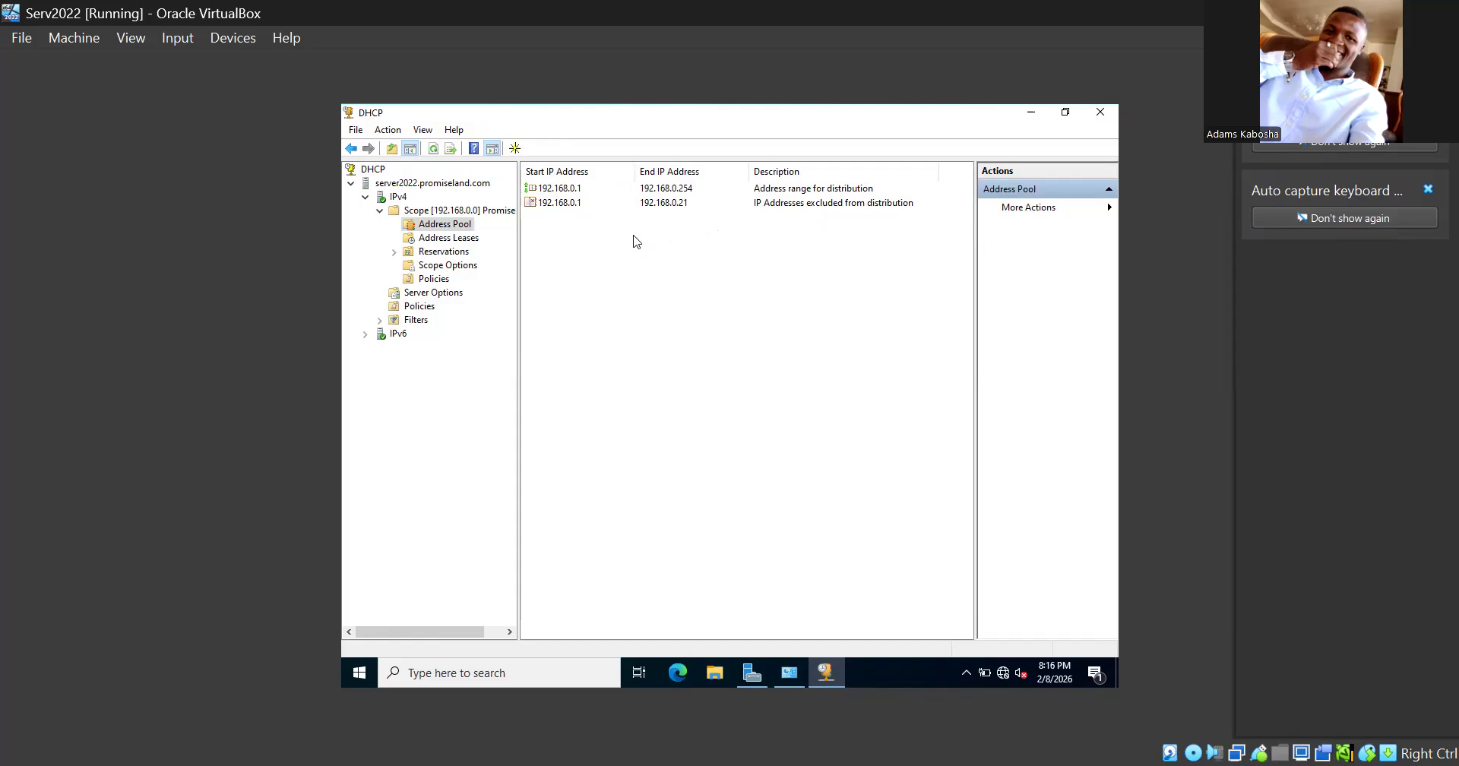
left_click(470, 240)
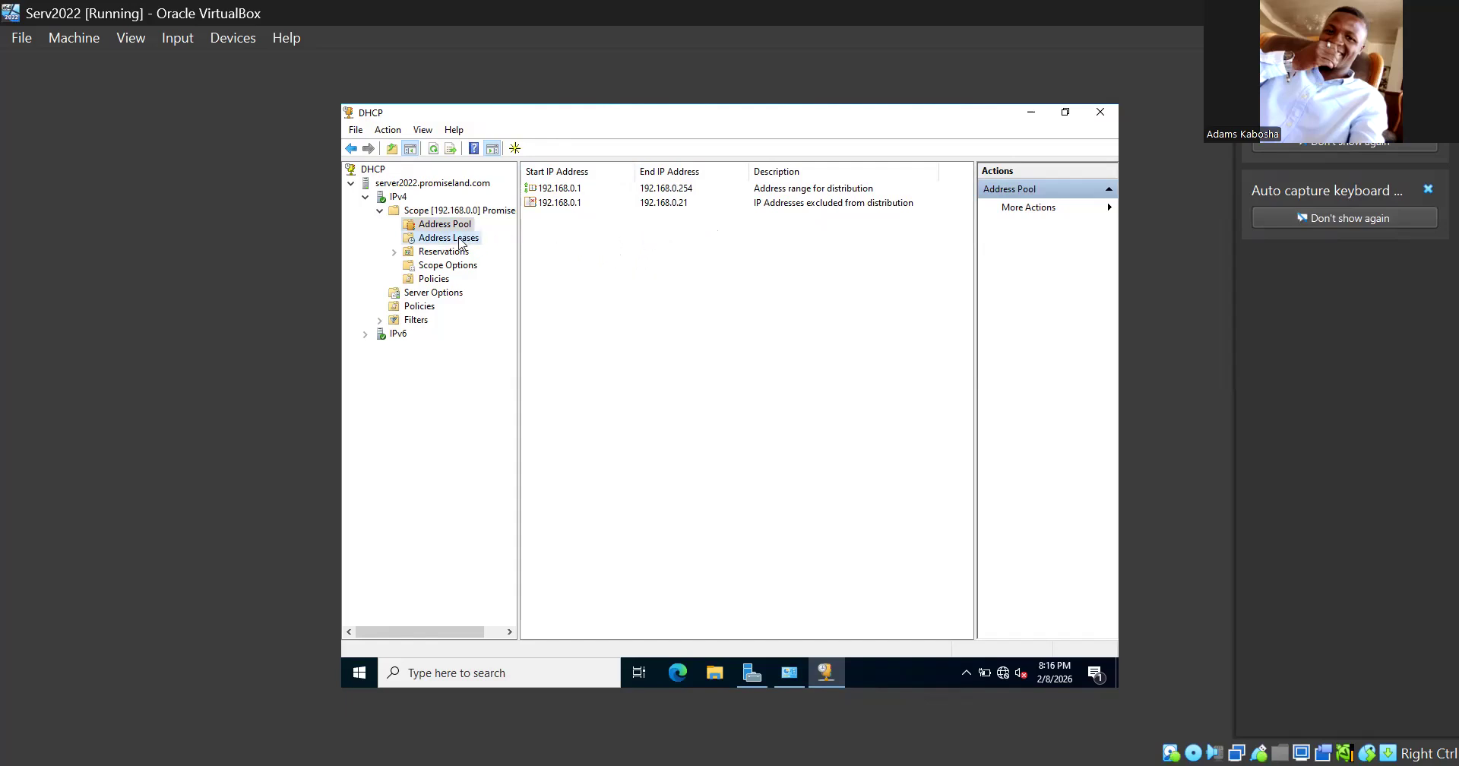
left_click(458, 256)
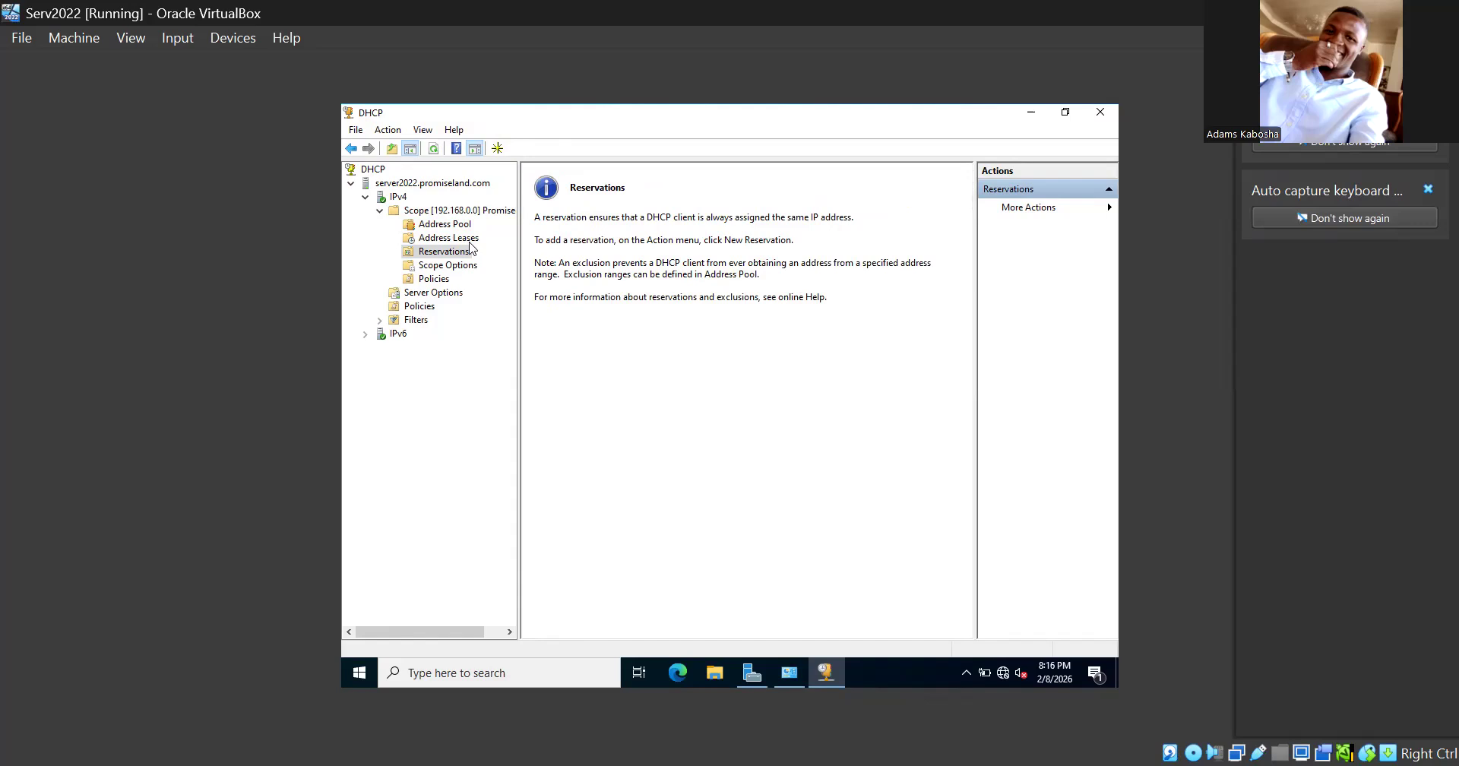
left_click(463, 266)
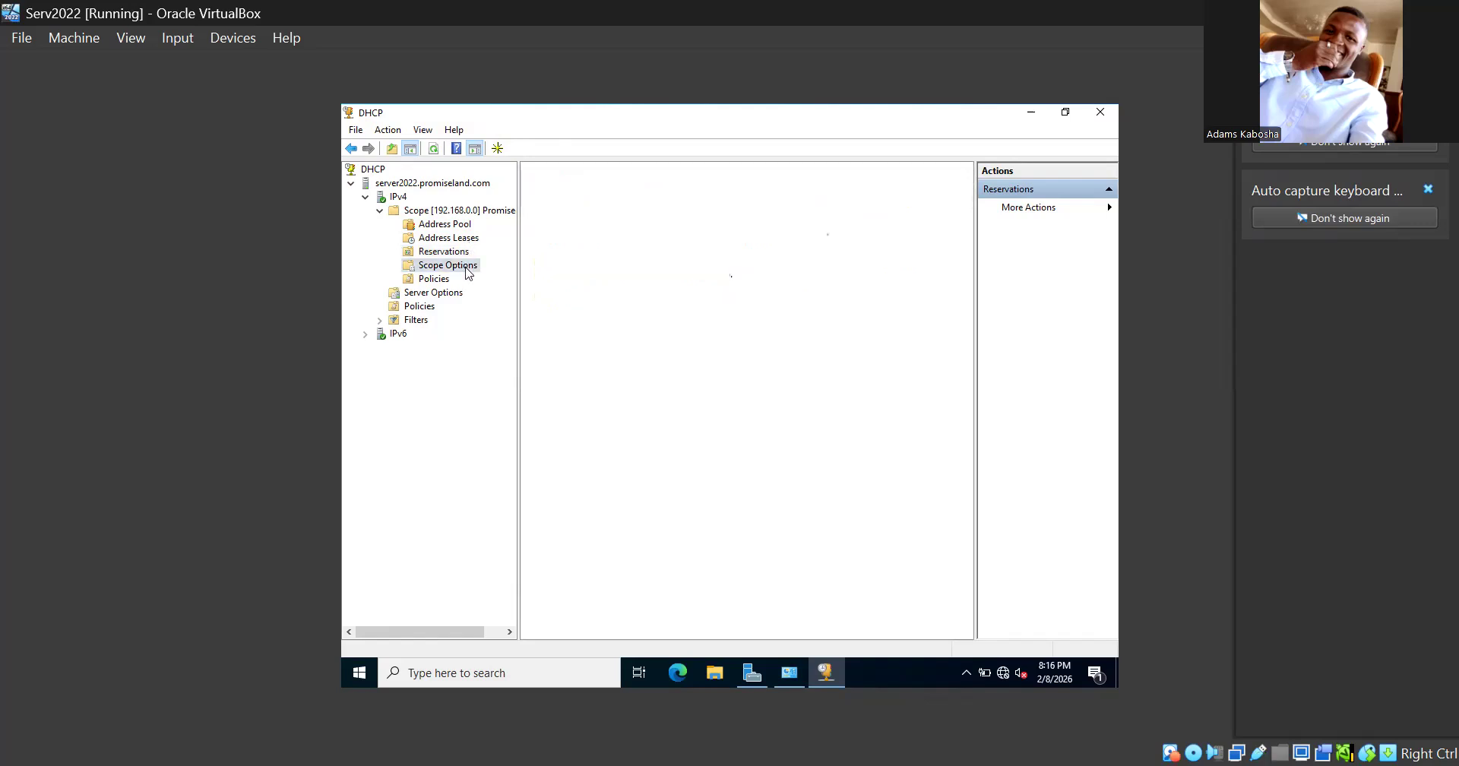
left_click(432, 281)
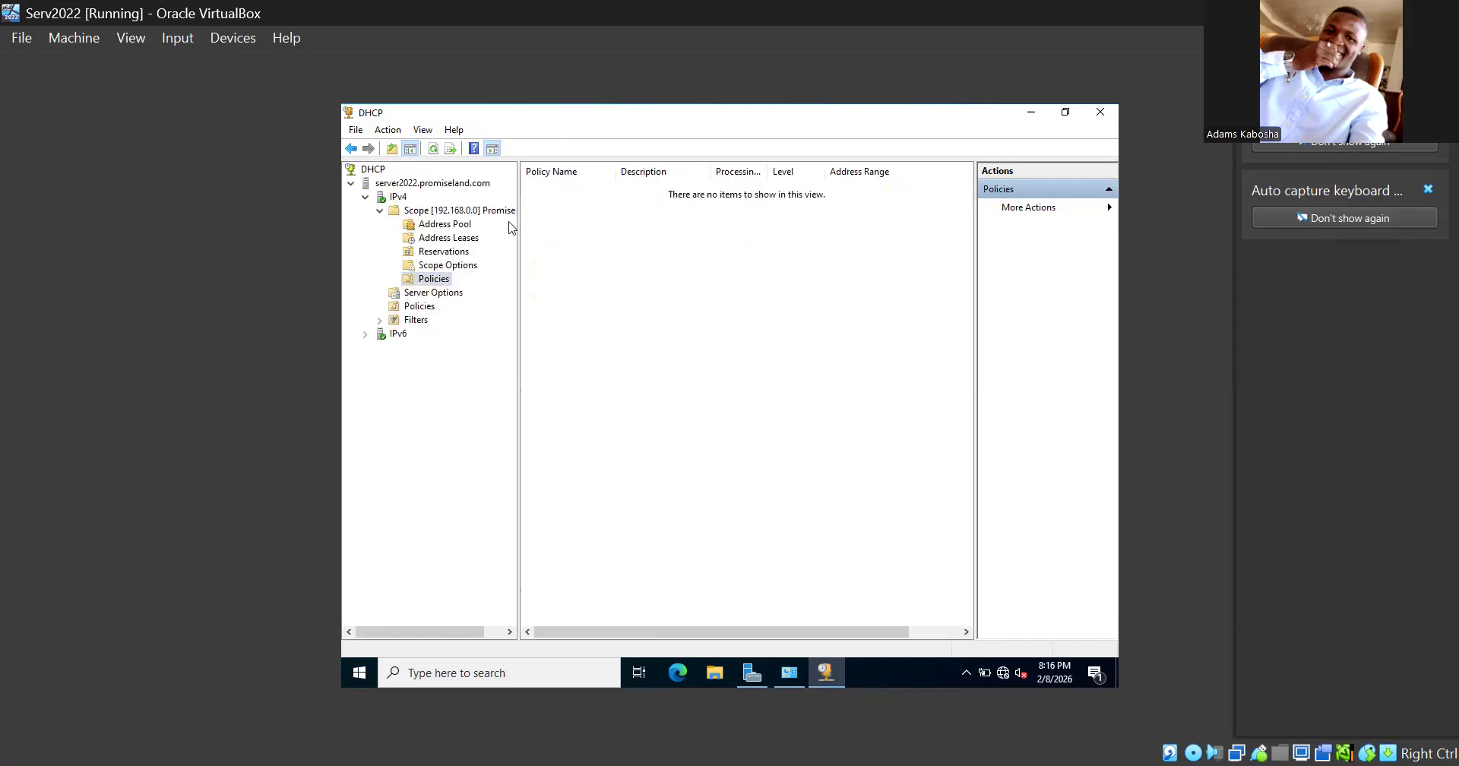